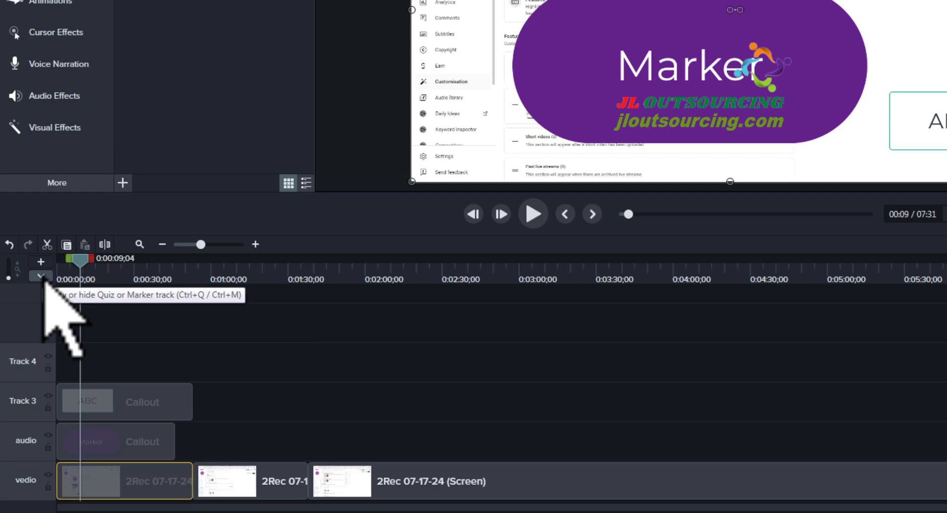
- Show the marker track, add a timeline marker at 0:02:04;23 and name it "my last work"
{"action": "left_click", "coordinate": [41, 276]}
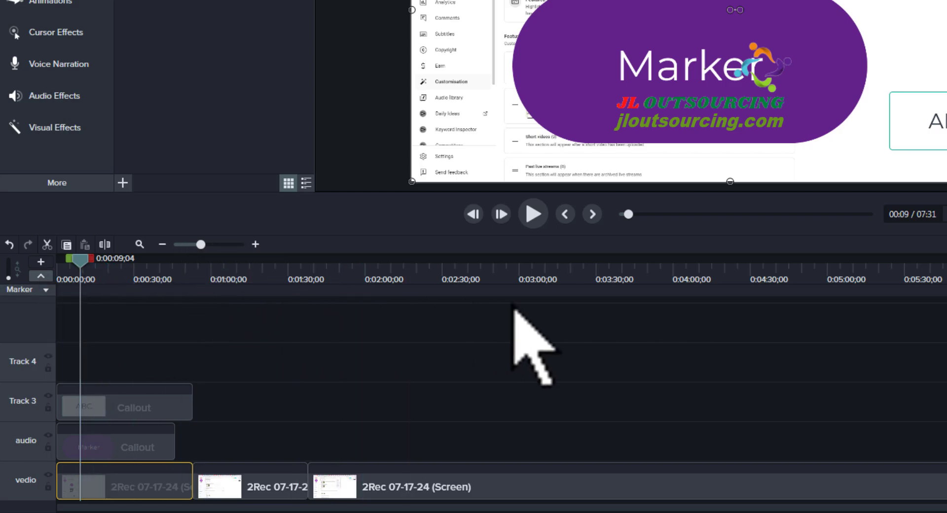
{"action": "left_click", "coordinate": [41, 276]}
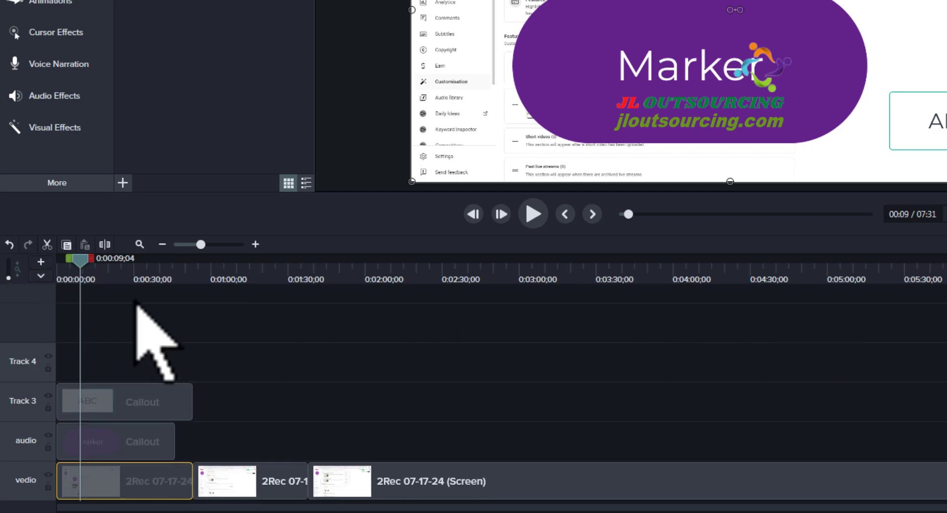
{"action": "left_click", "coordinate": [41, 275]}
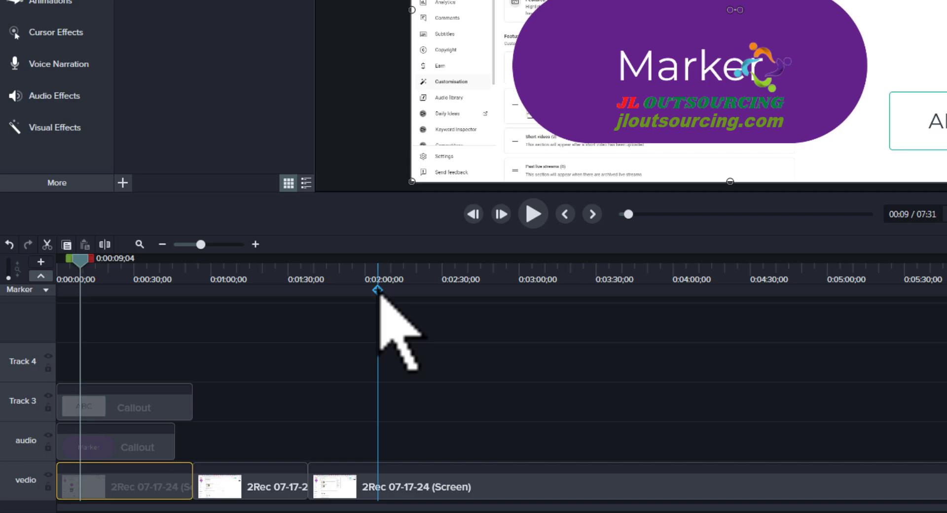
{"action": "left_click", "coordinate": [378, 291]}
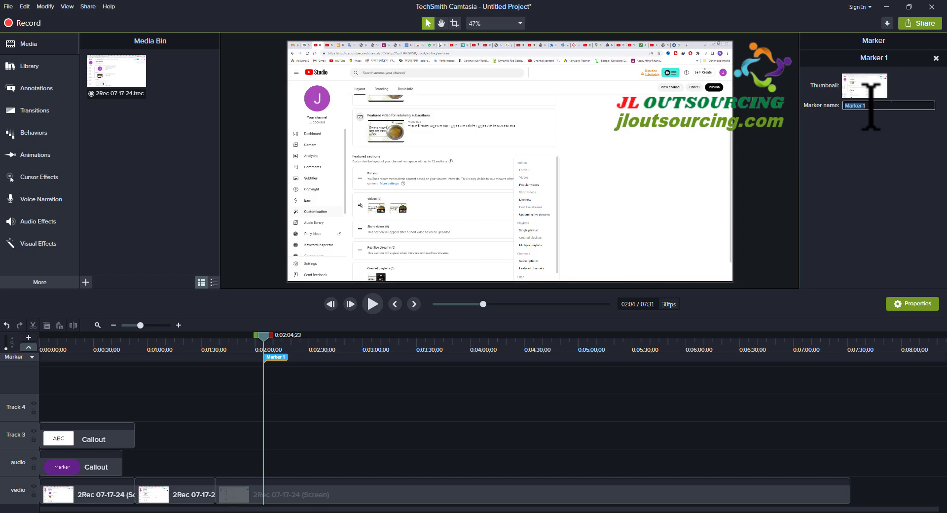
{"action": "type", "text": "y last work"}
{"action": "key", "text": "Return"}
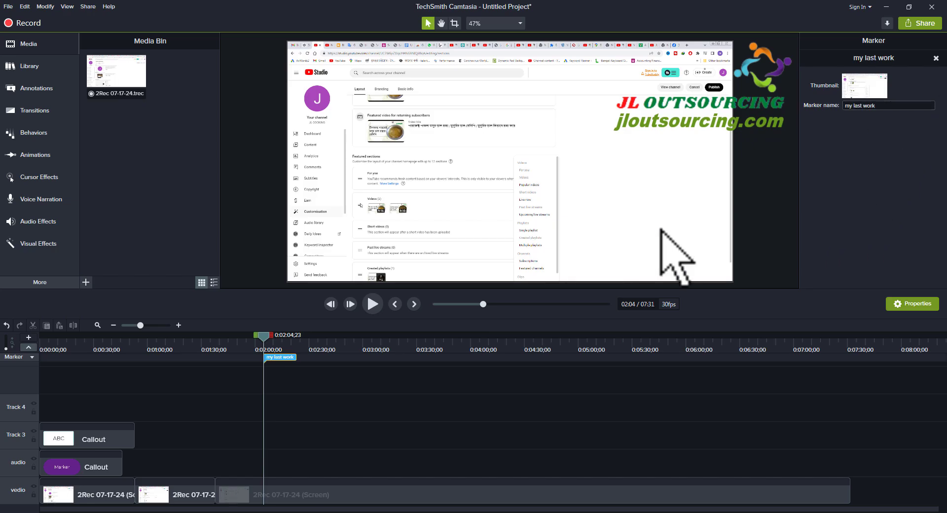
- Add timeline markers at 0:04:16;11 and 0:06:15;03 and a clip marker on the vedio track at 0:03:11;26, and hide the marker track
{"action": "mouse_move", "coordinate": [265, 336]}
{"action": "left_mouse_down"}
{"action": "mouse_move", "coordinate": [347, 337]}
{"action": "mouse_move", "coordinate": [267, 338]}
{"action": "left_mouse_up"}
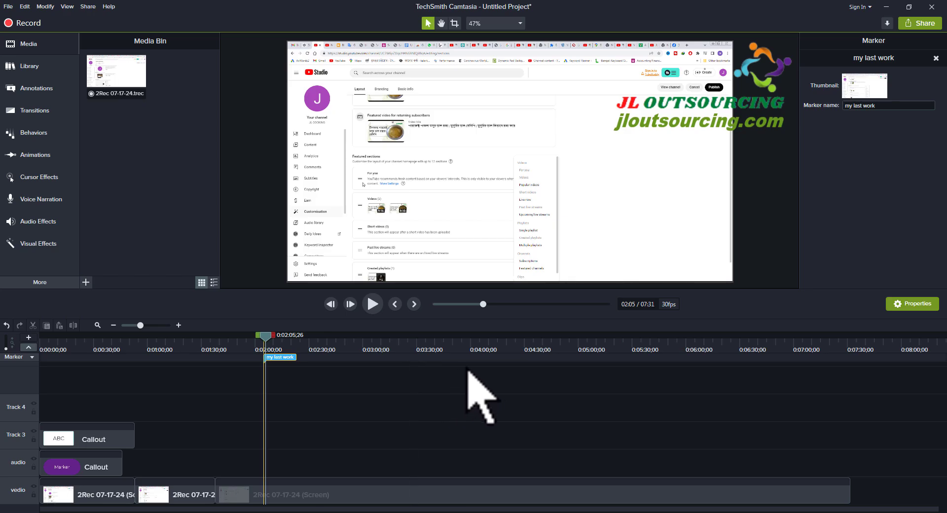
{"action": "left_click", "coordinate": [499, 357]}
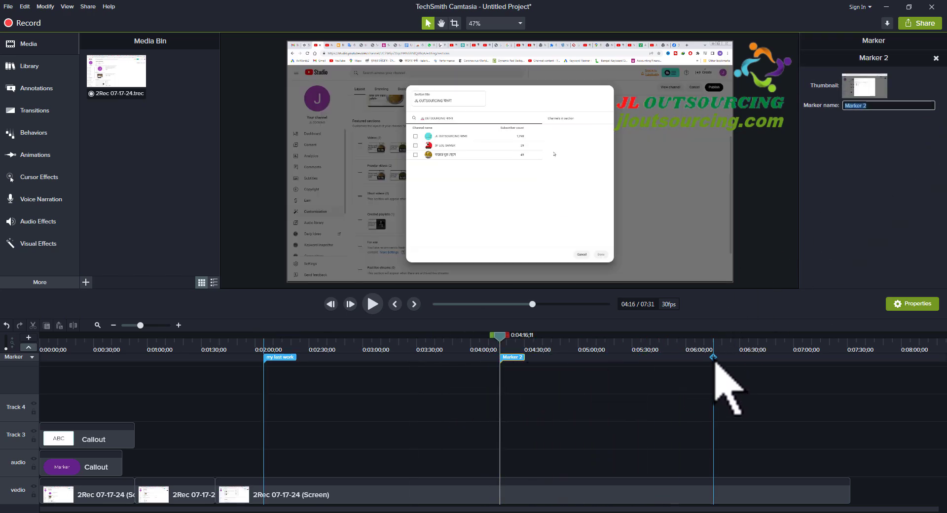
{"action": "left_click", "coordinate": [713, 357]}
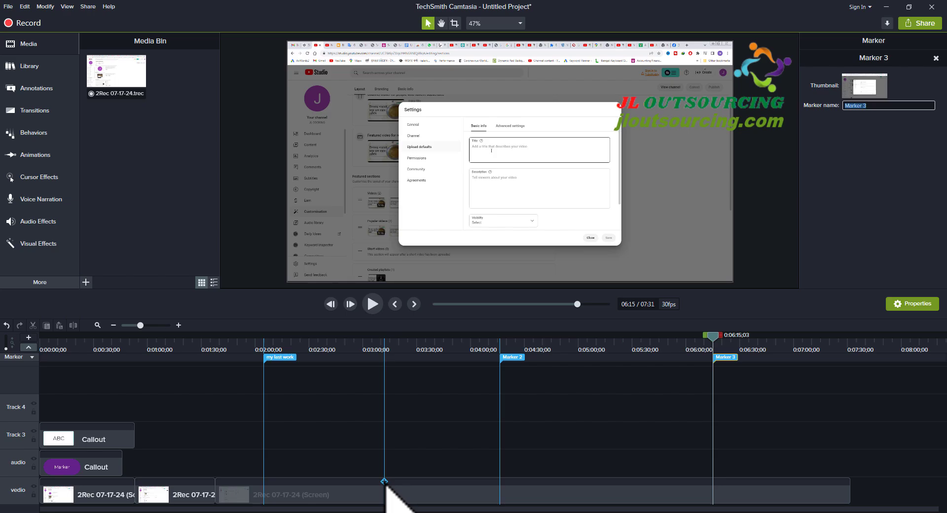
{"action": "left_click", "coordinate": [384, 481]}
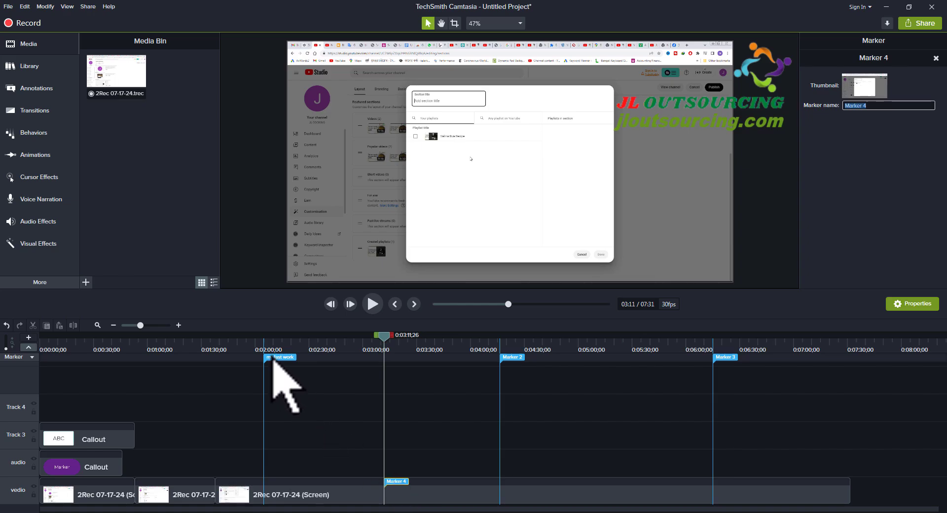
{"action": "left_click_drag", "start_coordinate": [272, 360], "coordinate": [627, 345]}
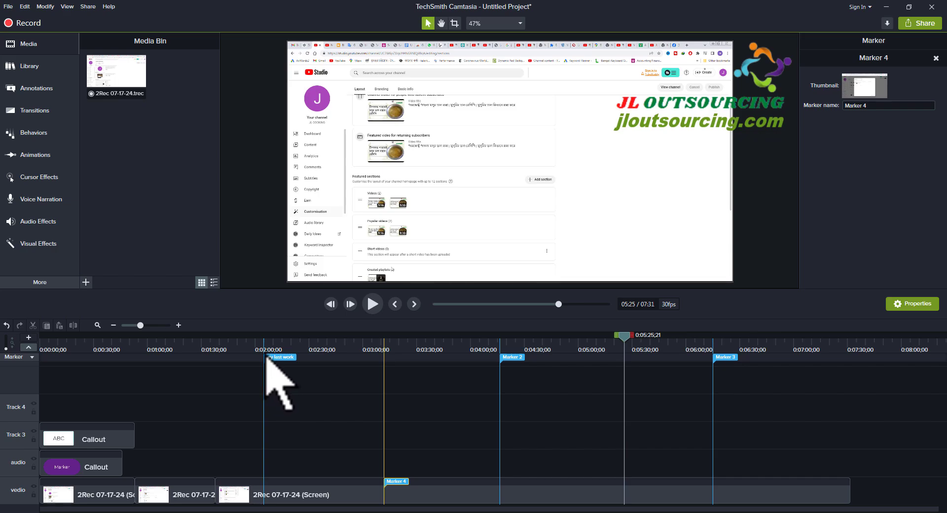
{"action": "left_click", "coordinate": [29, 347]}
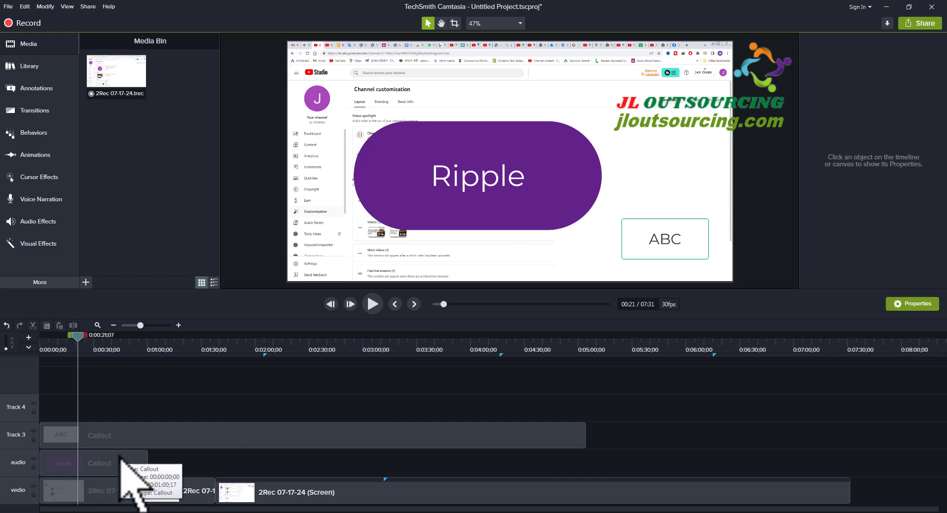
- Try selecting single clips on the vedio track and Track 3, and all clips on every track together
{"action": "left_click", "coordinate": [195, 494]}
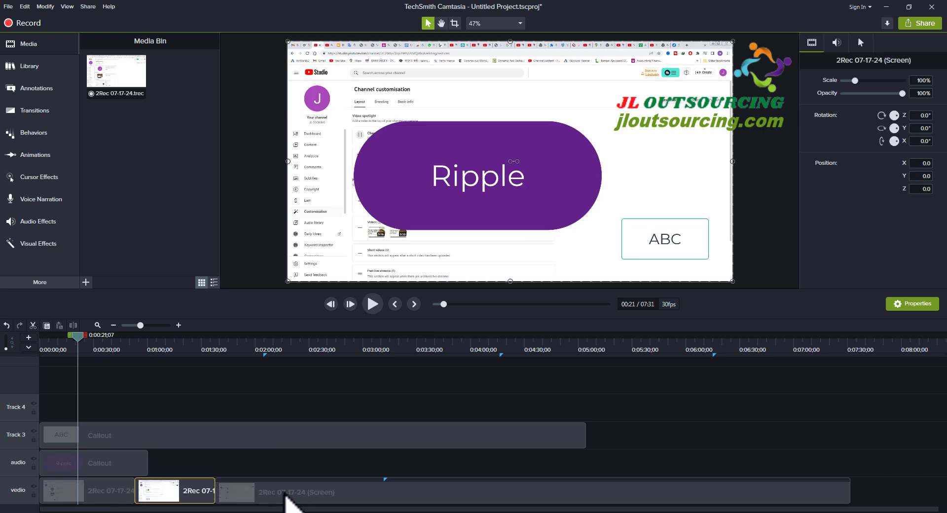
{"action": "left_click", "coordinate": [291, 495]}
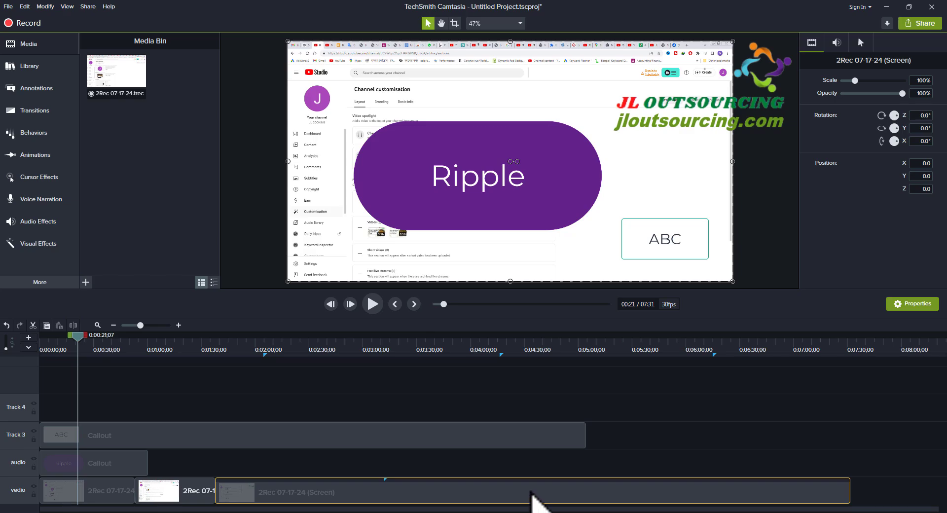
{"action": "left_click", "coordinate": [331, 436]}
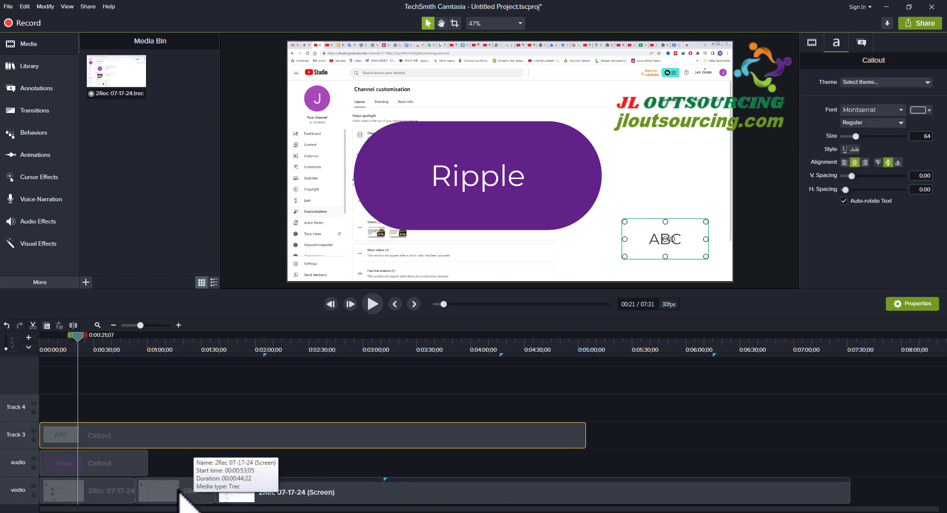
{"action": "left_click_drag", "start_coordinate": [117, 404], "coordinate": [348, 504]}
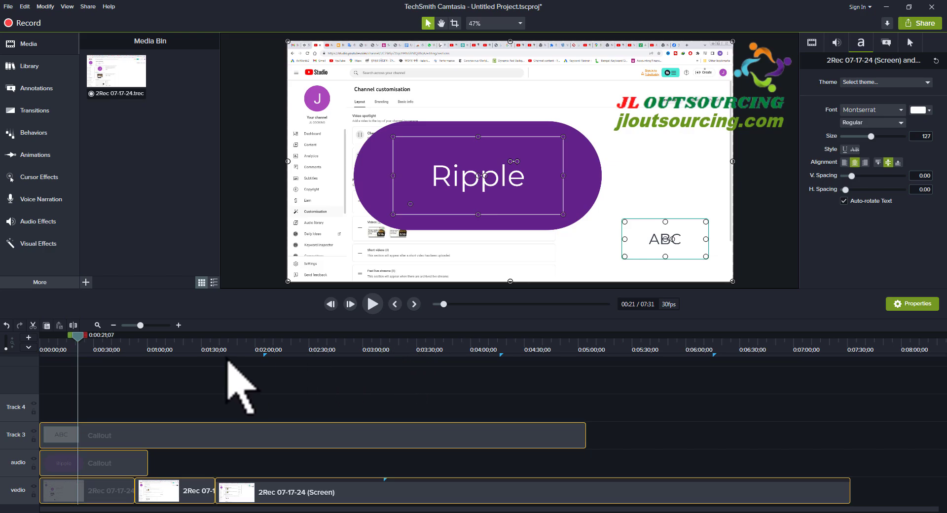
{"action": "left_click", "coordinate": [189, 401]}
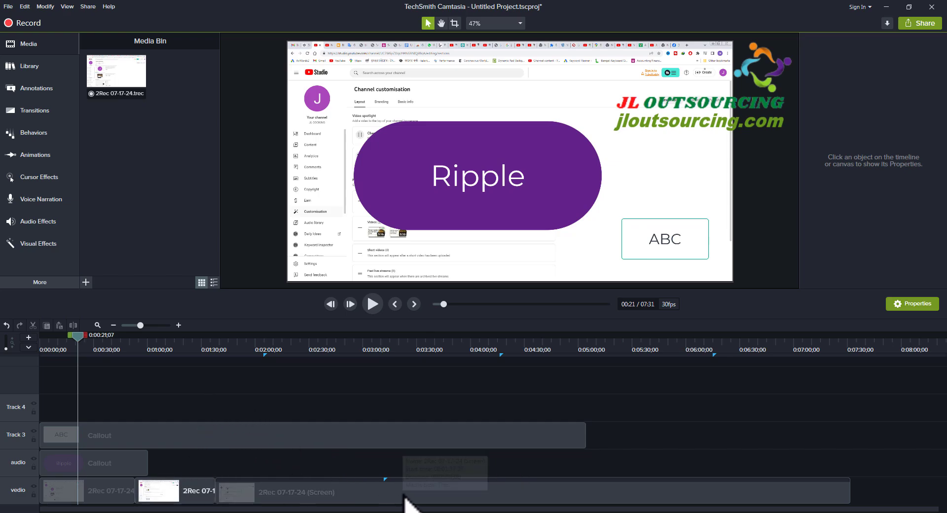
{"action": "left_click", "coordinate": [180, 486]}
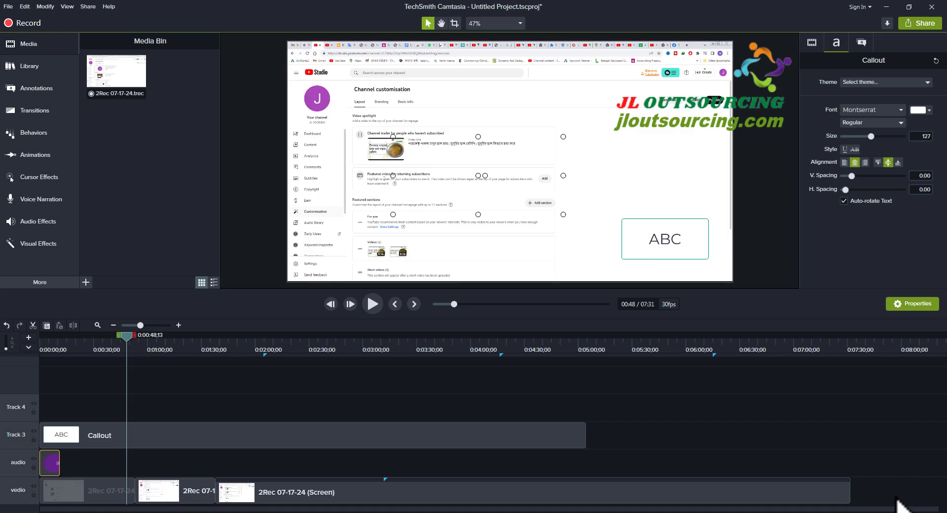
- Select all three clips on the vedio track together, and the first of them alone
{"action": "left_click_drag", "start_coordinate": [890, 503], "coordinate": [44, 502]}
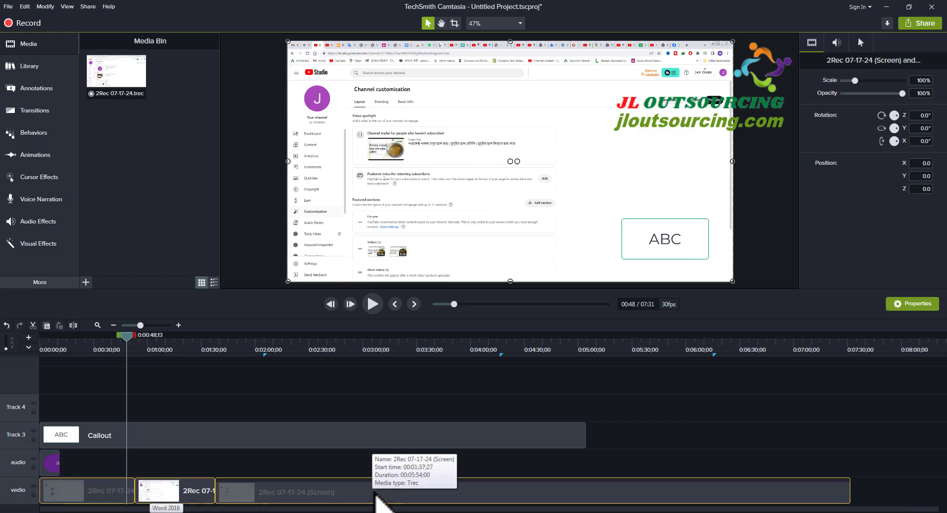
{"action": "left_click_drag", "start_coordinate": [380, 501], "coordinate": [333, 503]}
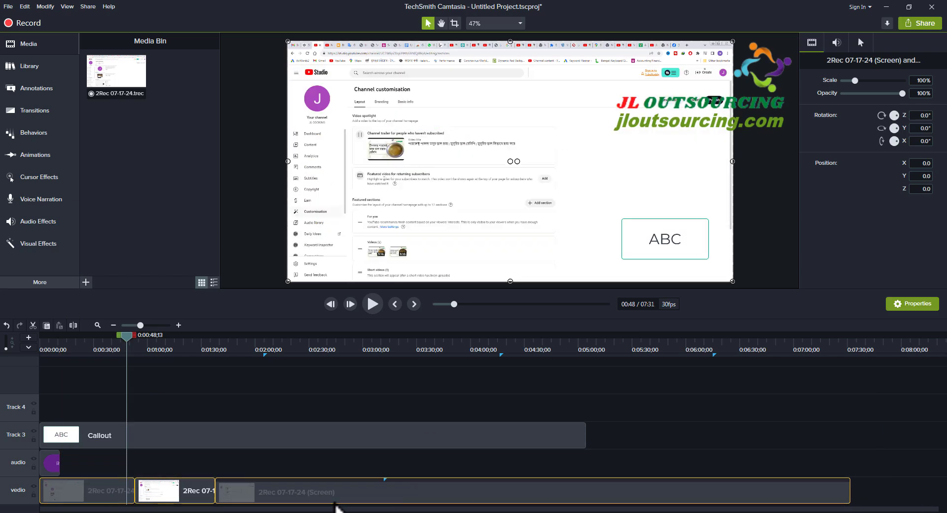
{"action": "left_click", "coordinate": [359, 469]}
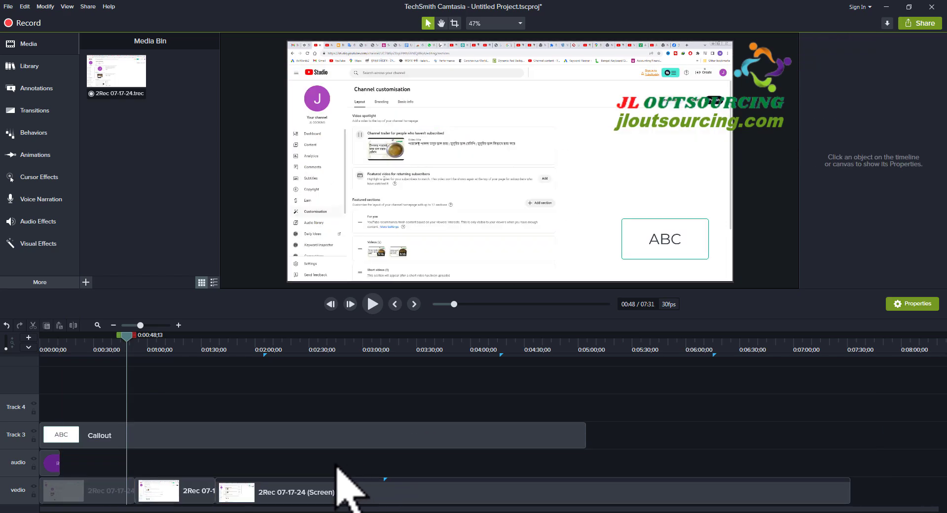
{"action": "left_click", "coordinate": [54, 497]}
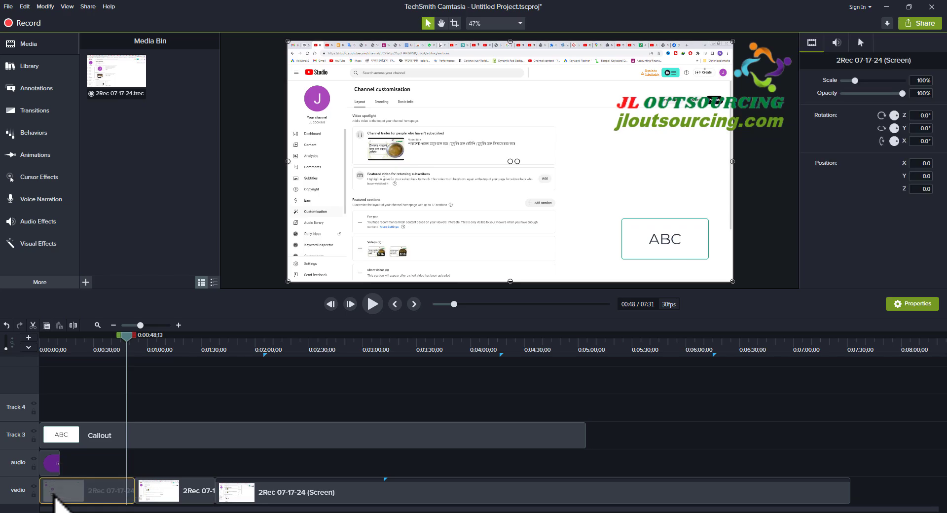
{"action": "mouse_move", "coordinate": [55, 497]}
{"action": "left_mouse_down"}
{"action": "mouse_move", "coordinate": [340, 506]}
{"action": "mouse_move", "coordinate": [81, 497]}
{"action": "mouse_move", "coordinate": [131, 490]}
{"action": "mouse_move", "coordinate": [148, 461]}
{"action": "mouse_move", "coordinate": [148, 385]}
{"action": "mouse_move", "coordinate": [145, 423]}
{"action": "mouse_move", "coordinate": [62, 493]}
{"action": "left_mouse_up"}
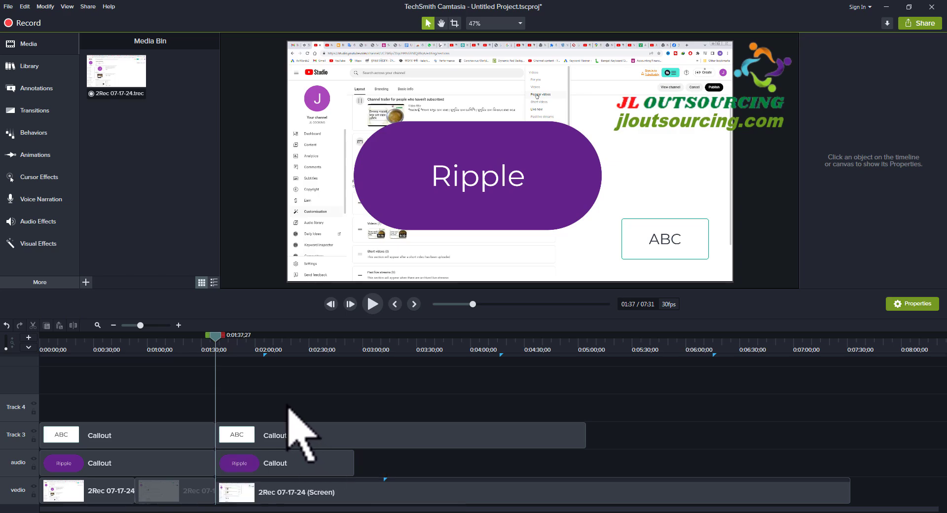
- Select the clips starting at 0:01:37;27 on all three tracks as one group, and clear the selection
{"action": "left_click", "coordinate": [289, 498]}
{"action": "left_click", "coordinate": [286, 464]}
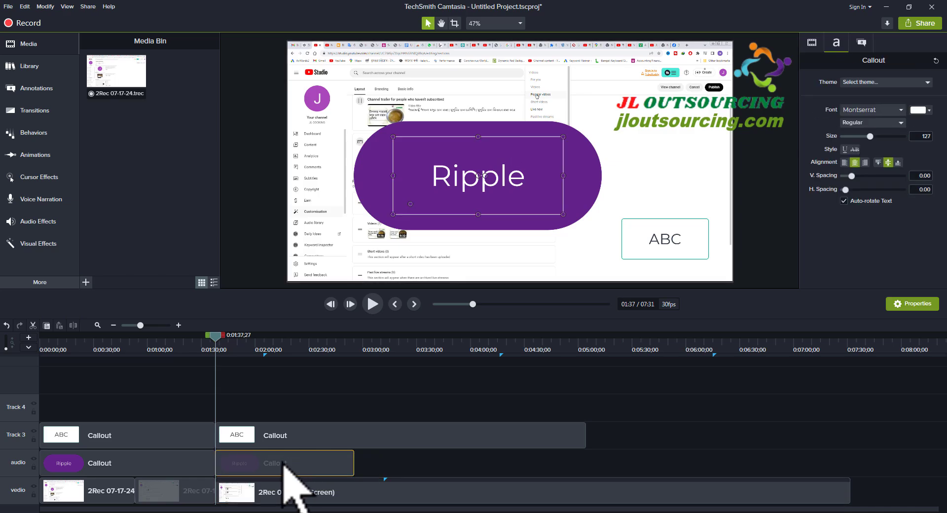
{"action": "left_click_drag", "start_coordinate": [286, 365], "coordinate": [416, 496]}
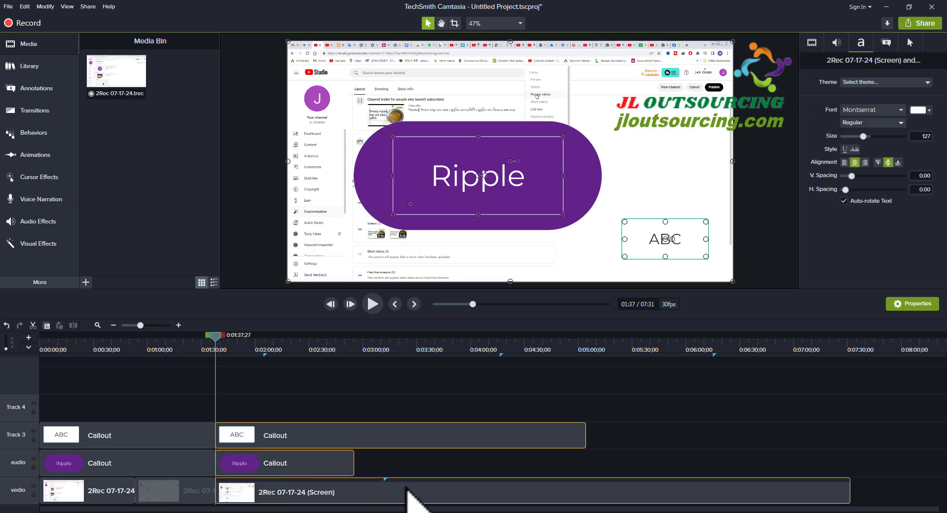
{"action": "left_click_drag", "start_coordinate": [347, 433], "coordinate": [436, 421]}
{"action": "left_click_drag", "start_coordinate": [427, 388], "coordinate": [403, 384]}
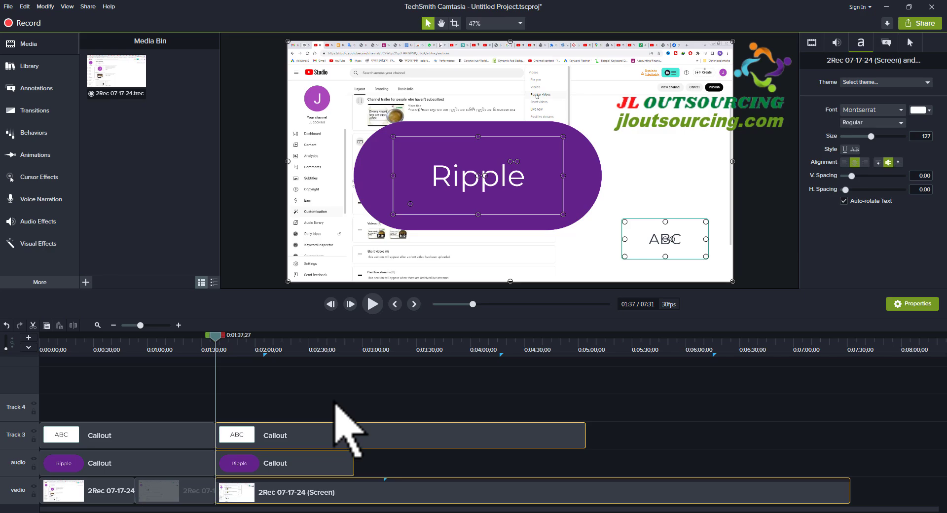
{"action": "left_click", "coordinate": [307, 412]}
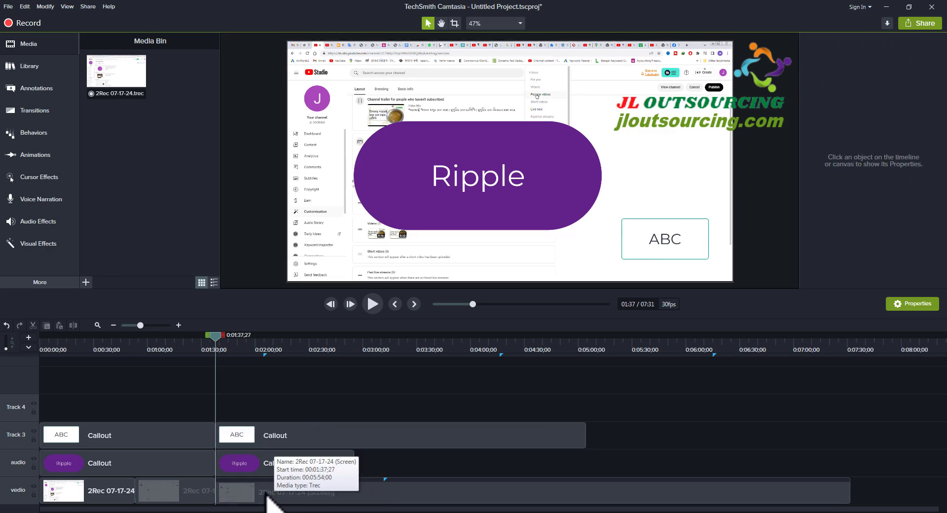
- Add the vedio, audio and Track 3 clips starting at 0:01:37;27 to the selection one by one, and deselect them
{"action": "left_click", "coordinate": [266, 497]}
{"action": "left_click", "coordinate": [259, 461], "text": "ctrl"}
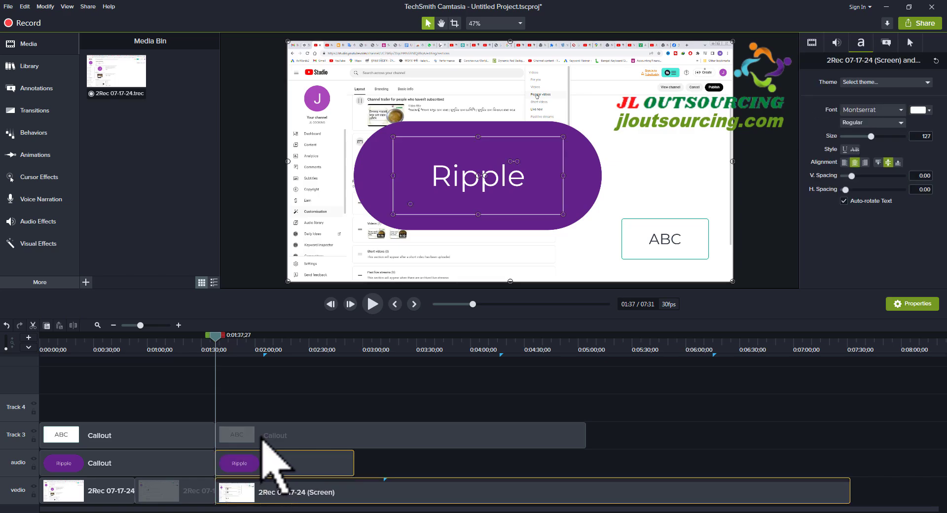
{"action": "left_click", "coordinate": [261, 440], "text": "ctrl"}
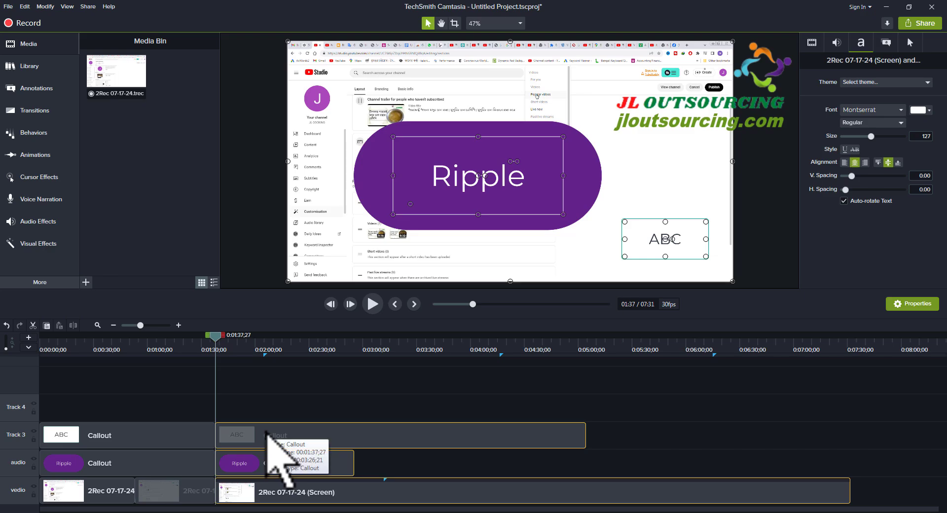
{"action": "left_click_drag", "start_coordinate": [267, 431], "coordinate": [285, 389]}
{"action": "left_click", "coordinate": [289, 374]}
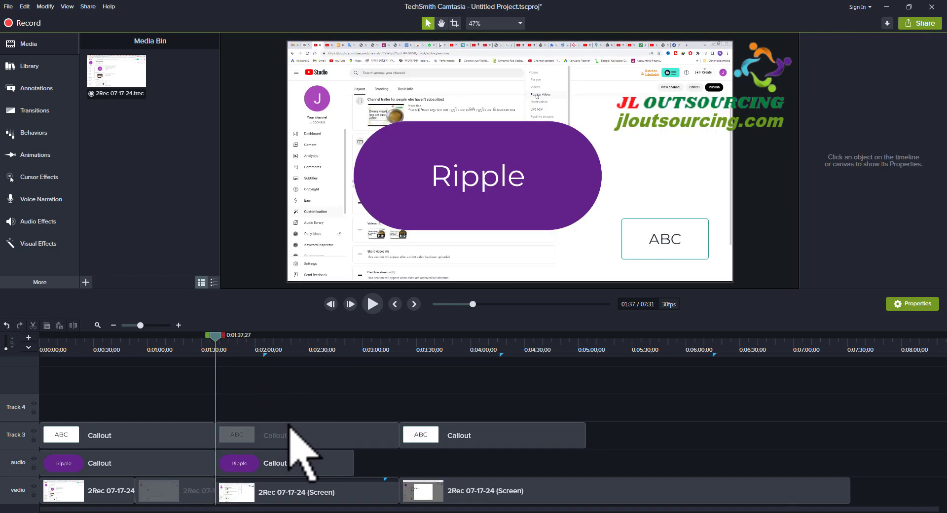
- Select the Track 3 callout, the audio callout and the vedio clip that start at 0:01:37;27 together
{"action": "left_click", "coordinate": [279, 436]}
{"action": "left_click", "coordinate": [273, 463], "text": "ctrl"}
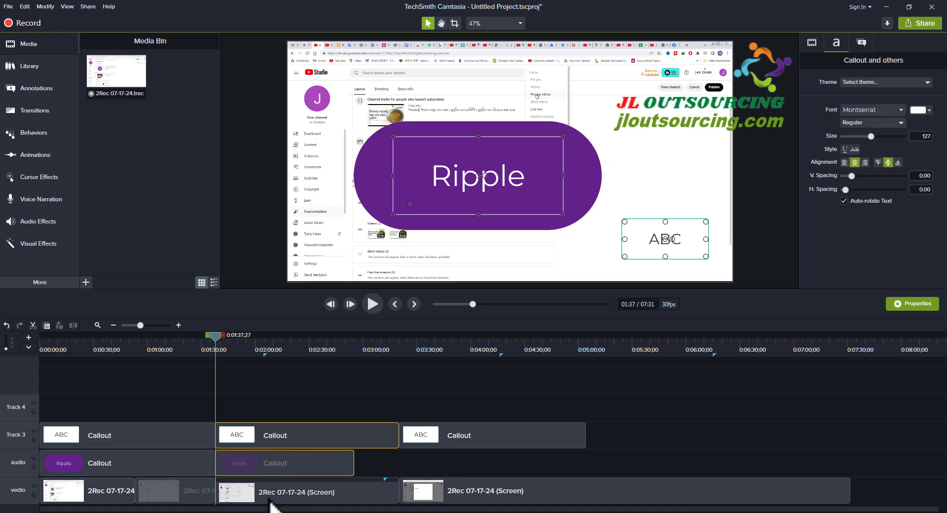
{"action": "left_click", "coordinate": [269, 490], "text": "ctrl"}
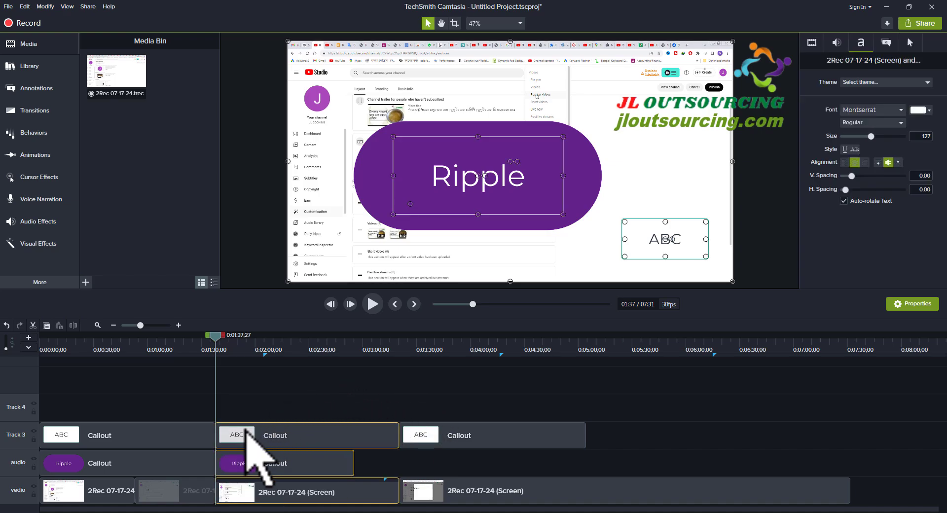
{"action": "left_click_drag", "start_coordinate": [253, 434], "coordinate": [246, 395]}
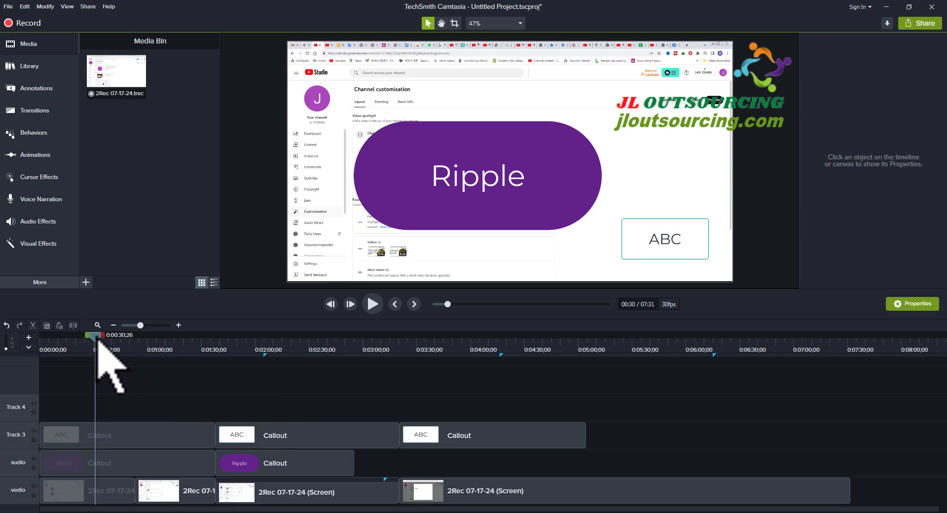
- Move the playhead to the marker at 0:02:04;23 and select the second clip on the vedio track
{"action": "left_click_drag", "start_coordinate": [97, 340], "coordinate": [130, 373]}
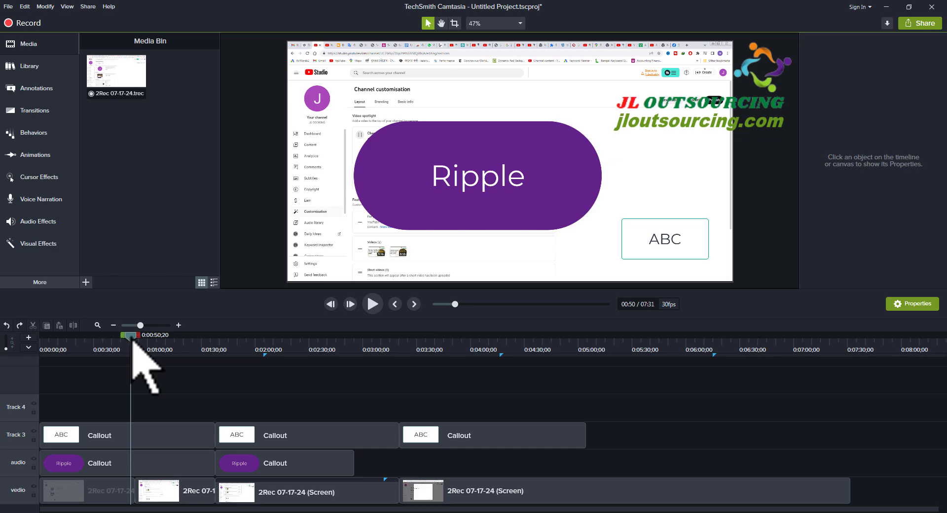
{"action": "left_click_drag", "start_coordinate": [131, 336], "coordinate": [264, 340]}
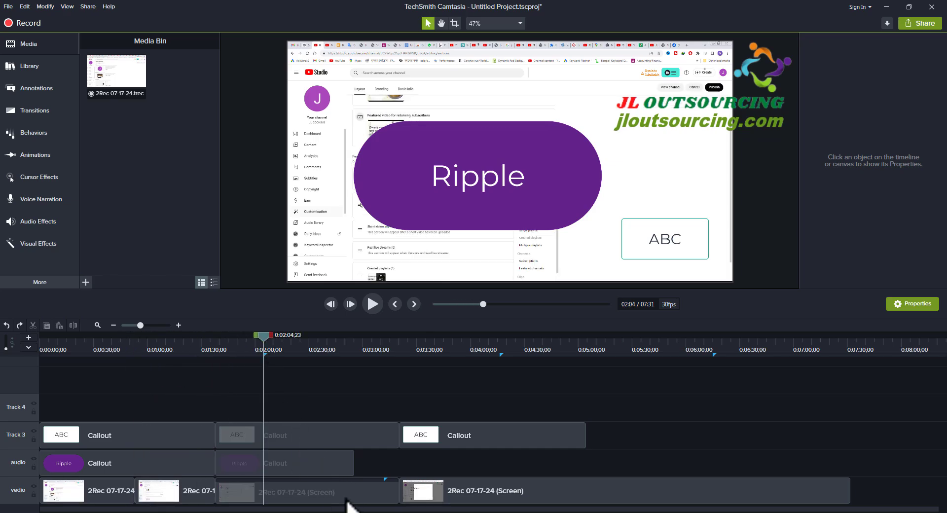
{"action": "left_click", "coordinate": [178, 493]}
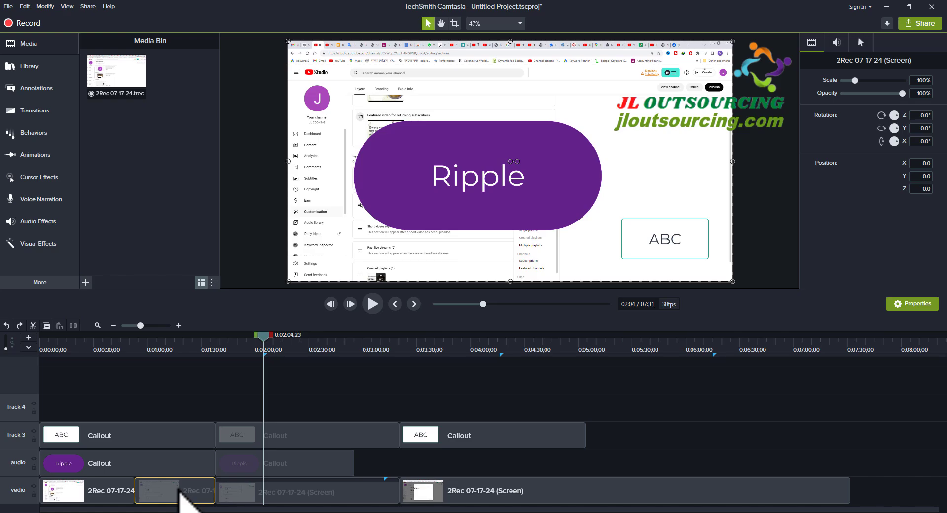
- Delete the second clip on the vedio track and undo the deletion
{"action": "key", "text": "Delete"}
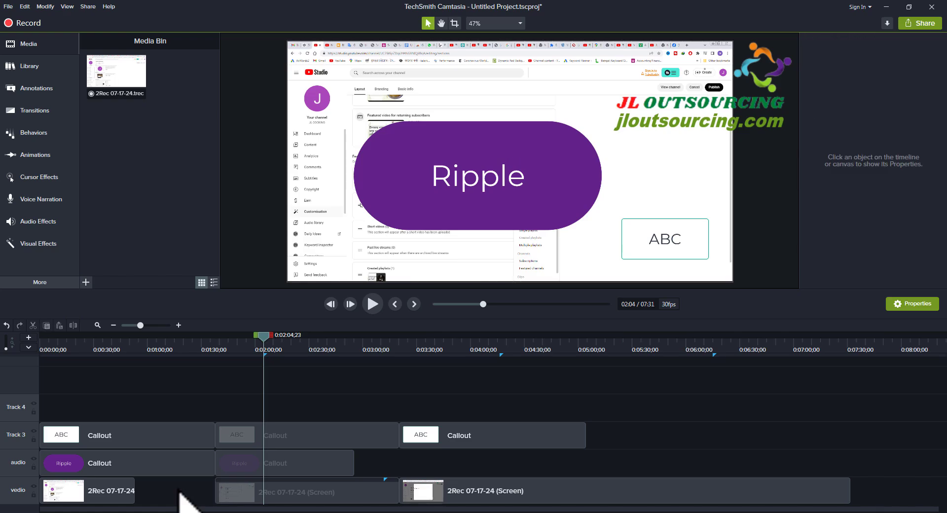
{"action": "left_click", "coordinate": [6, 325]}
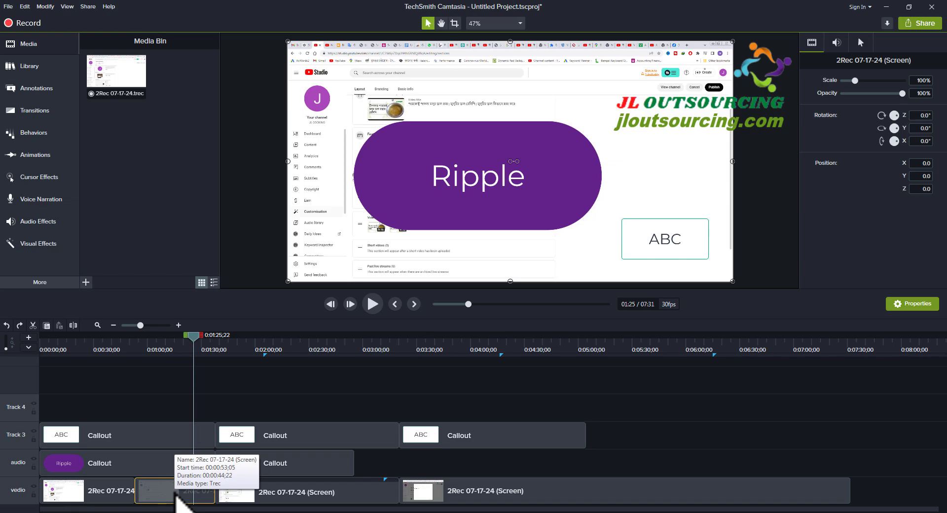
- Delete the vedio clip starting at 0:00:53;05, try closing the gap by moving the two following clips together, and undo back to the original arrangement
{"action": "key", "text": "Delete"}
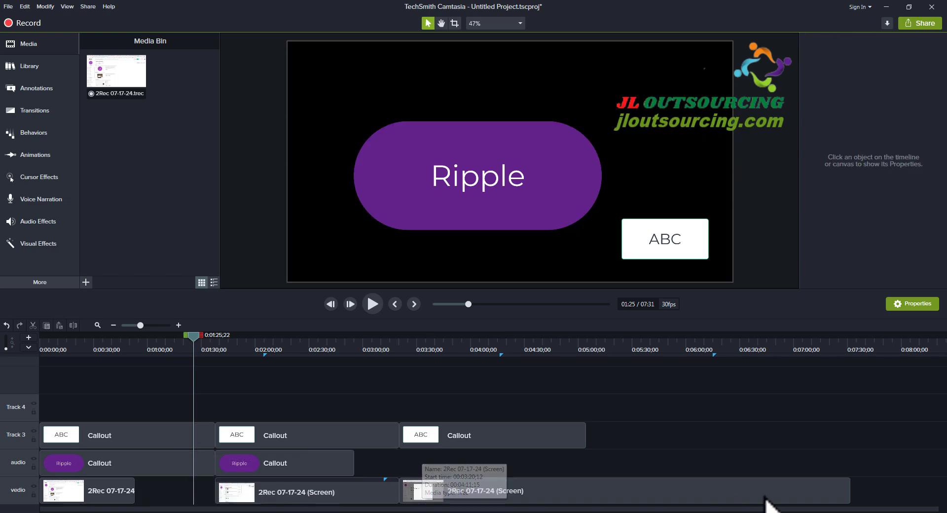
{"action": "left_click_drag", "start_coordinate": [829, 491], "coordinate": [219, 495]}
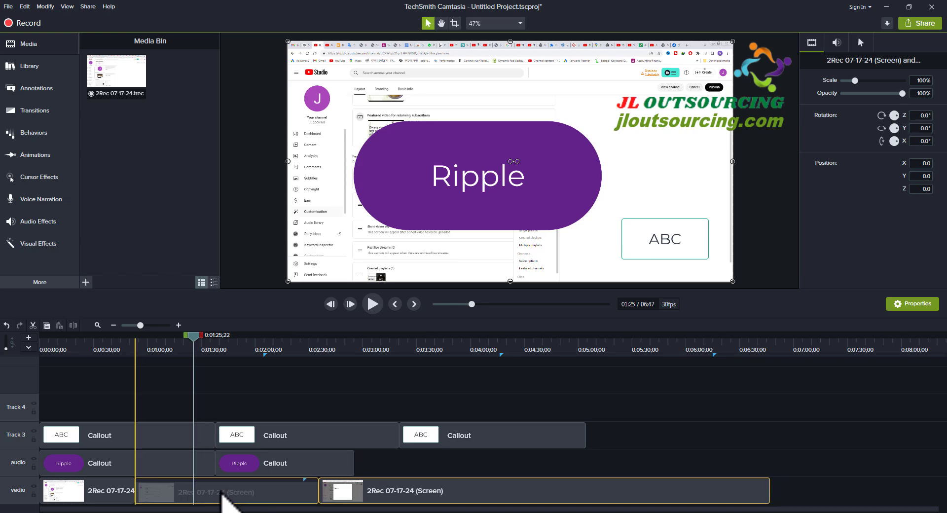
{"action": "left_click_drag", "start_coordinate": [225, 493], "coordinate": [227, 492]}
{"action": "right_click", "coordinate": [227, 492]}
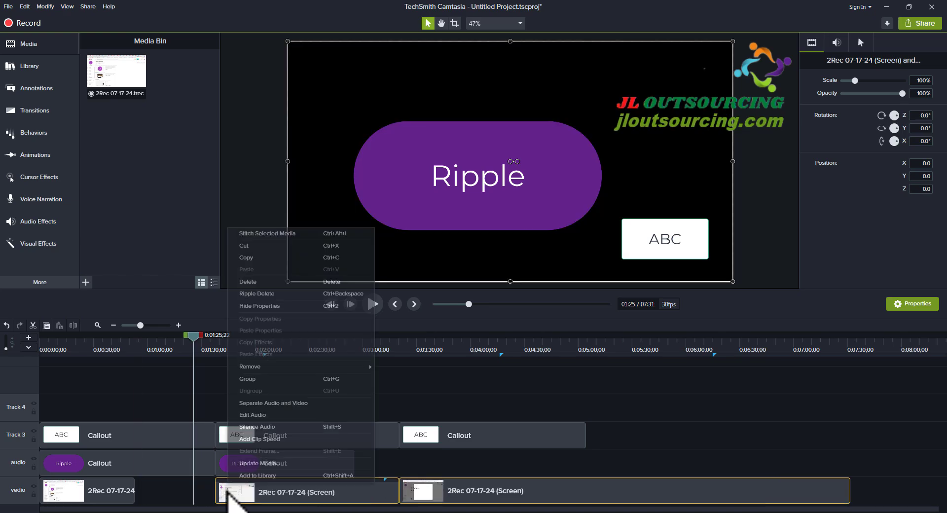
{"action": "left_click", "coordinate": [656, 432]}
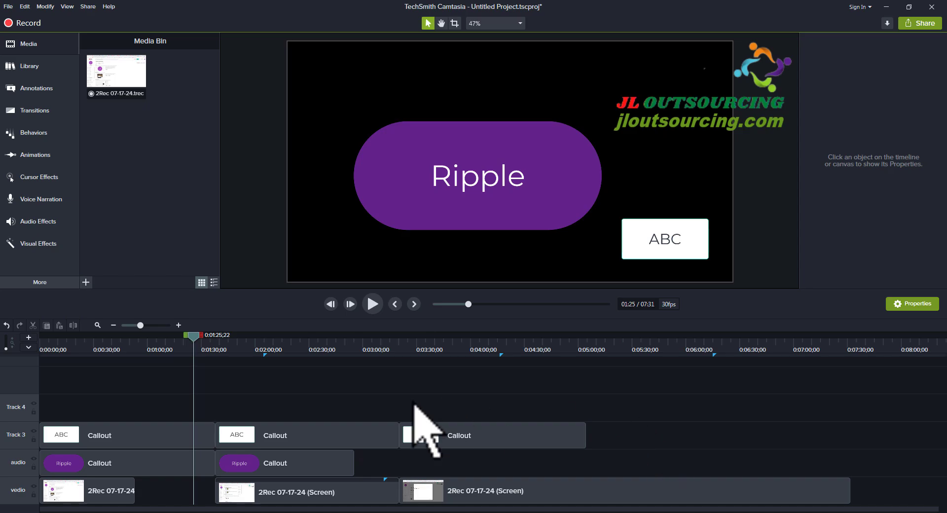
{"action": "key", "text": "ctrl+z"}
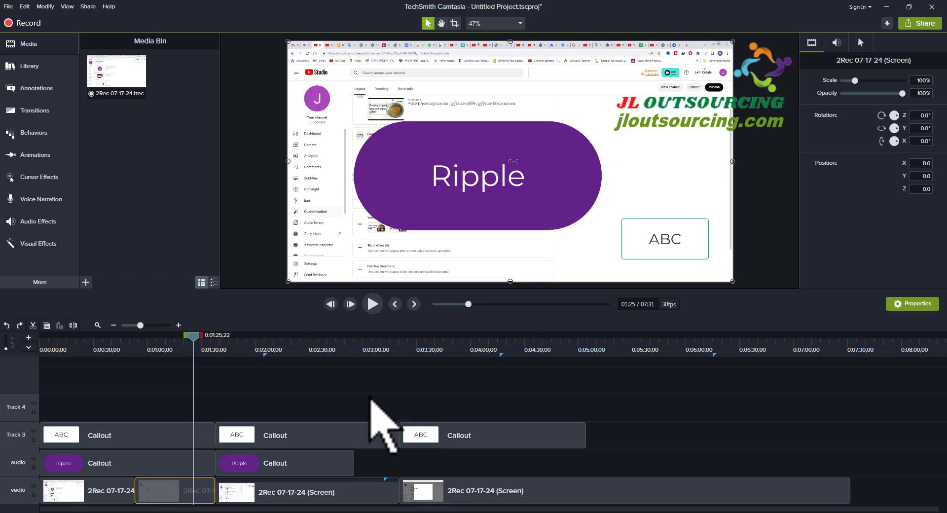
- Ripple delete the second clip on the vedio track
{"action": "key", "text": "ctrl+Delete"}
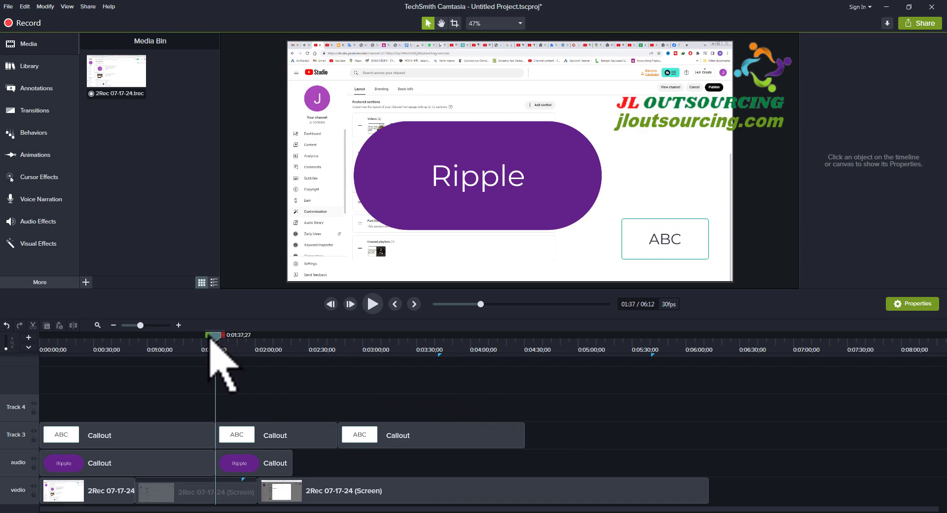
- Cut the range from 0:01:02;14 to 0:01:37;27 out of all tracks, followed by the range from 0:01:02;14 to 0:02:27;28
{"action": "left_click_drag", "start_coordinate": [209, 339], "coordinate": [146, 340]}
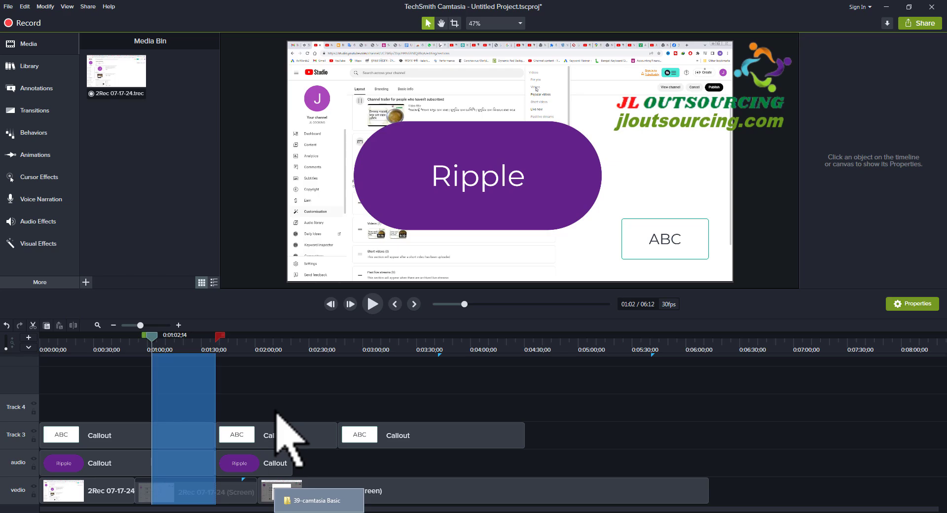
{"action": "key", "text": "ctrl+x"}
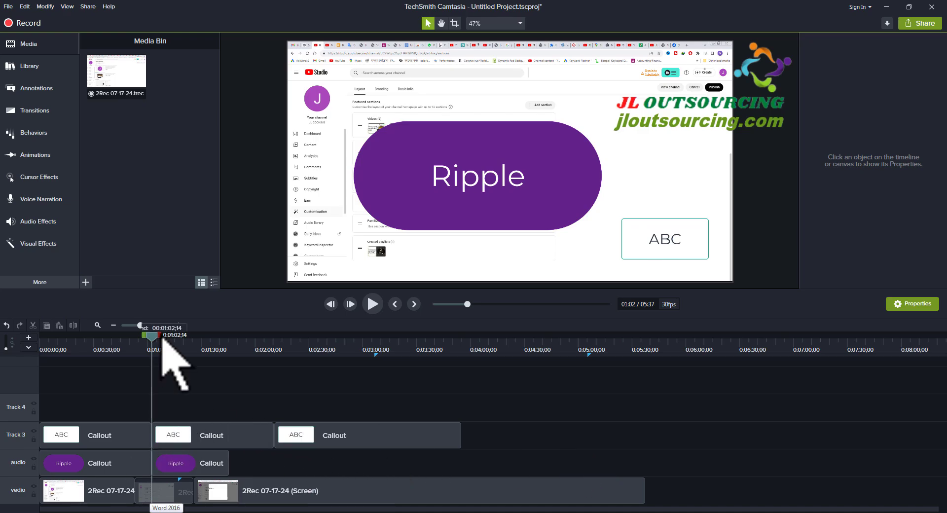
{"action": "left_click_drag", "start_coordinate": [160, 334], "coordinate": [315, 353]}
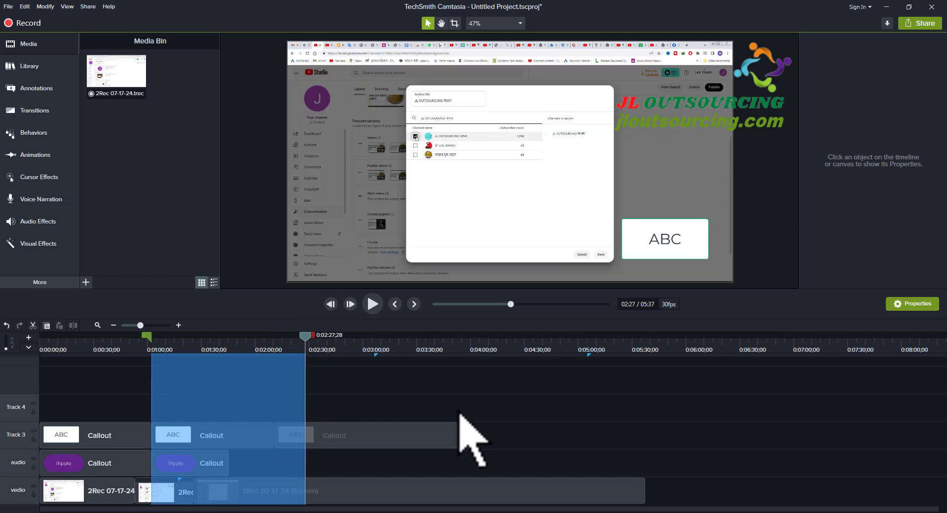
{"action": "key", "text": "ctrl+x"}
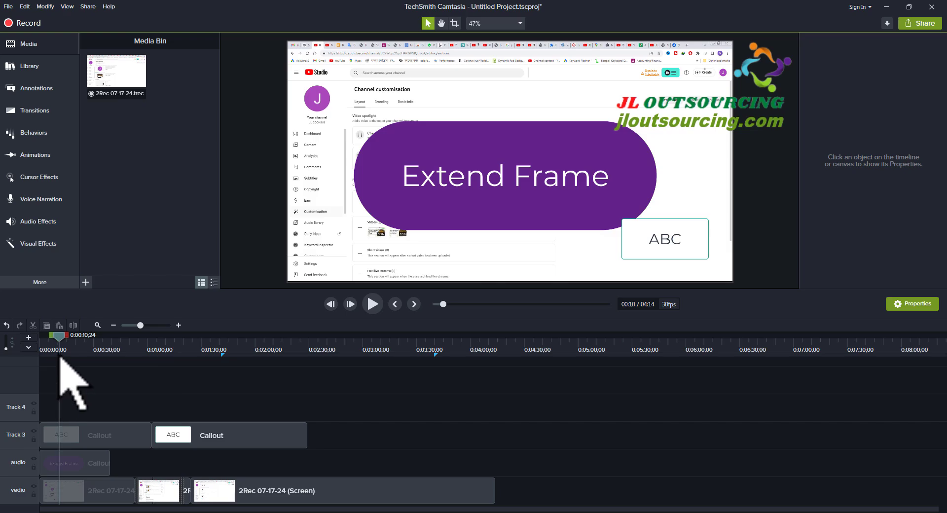
- Scrub through the shortened timeline to review the remaining clips, including the selected Extend Frame callout on the audio track
{"action": "left_click_drag", "start_coordinate": [58, 336], "coordinate": [274, 336]}
{"action": "left_click", "coordinate": [330, 367]}
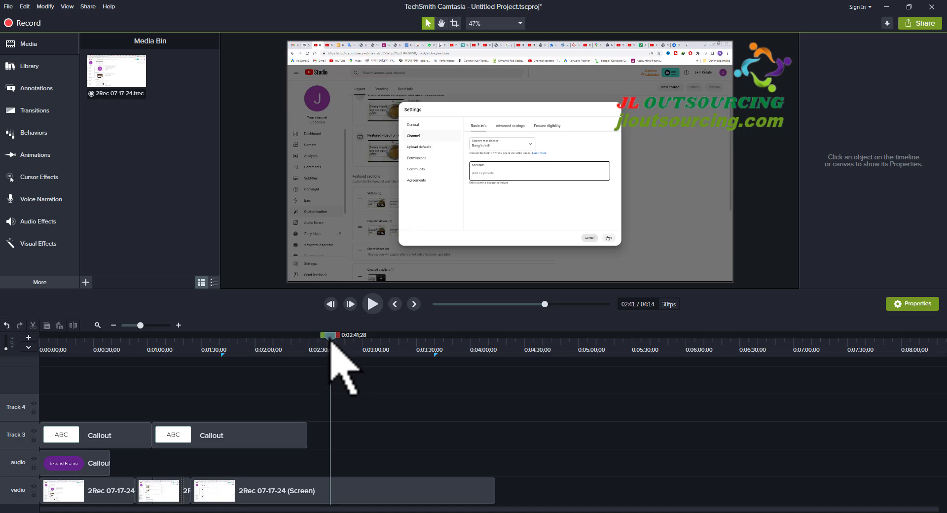
{"action": "left_click_drag", "start_coordinate": [330, 338], "coordinate": [88, 372]}
{"action": "left_click", "coordinate": [92, 463]}
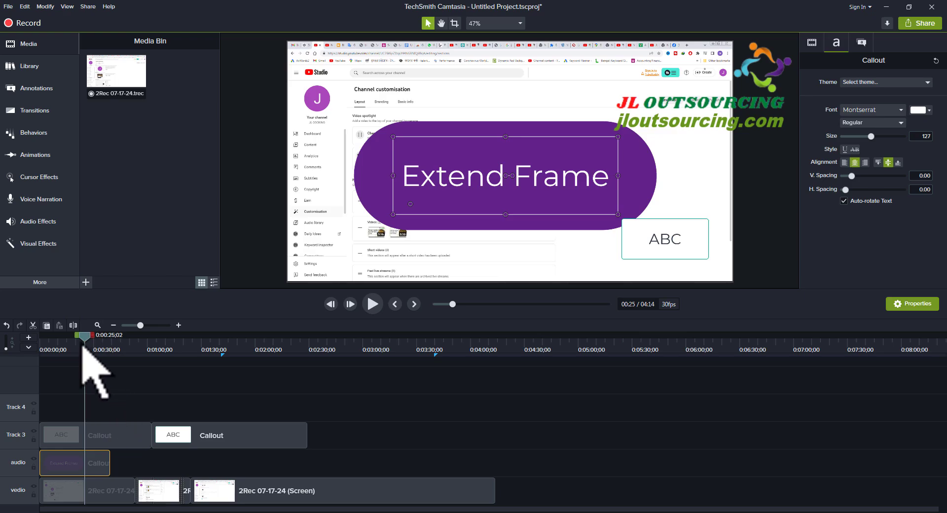
{"action": "left_click", "coordinate": [111, 348]}
{"action": "left_click_drag", "start_coordinate": [110, 348], "coordinate": [196, 364]}
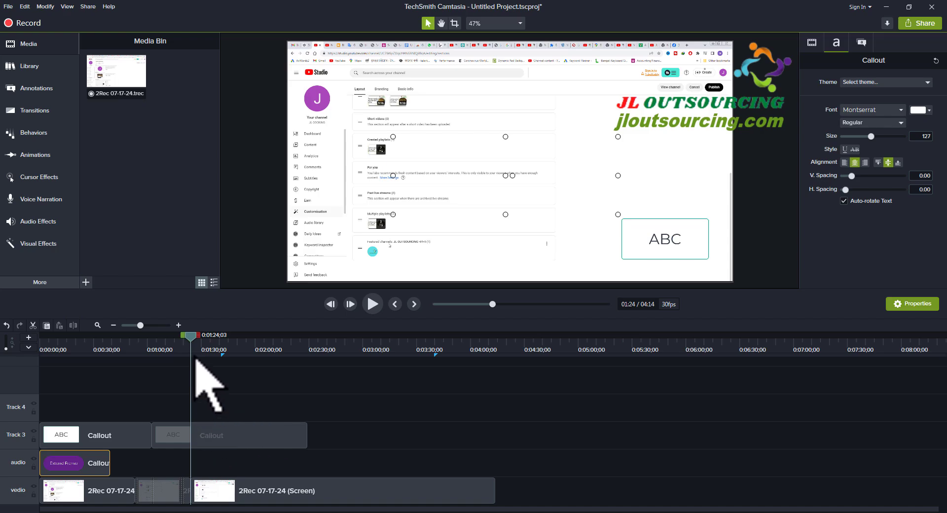
{"action": "left_click_drag", "start_coordinate": [196, 349], "coordinate": [82, 360]}
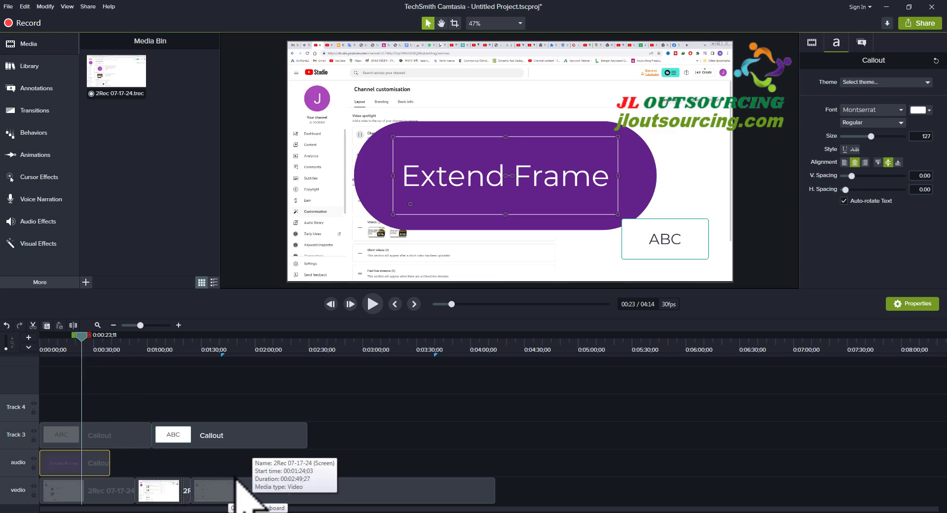
- Move the last vedio clip to start at about 0:02:34, and select the second vedio clip with the playhead at 0:01:19;29
{"action": "left_click_drag", "start_coordinate": [245, 496], "coordinate": [350, 484]}
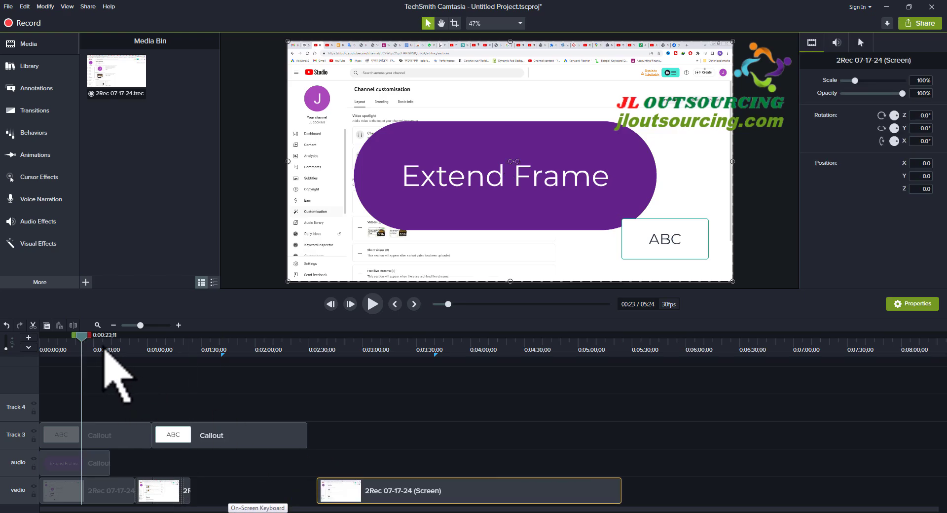
{"action": "left_click_drag", "start_coordinate": [83, 337], "coordinate": [186, 370]}
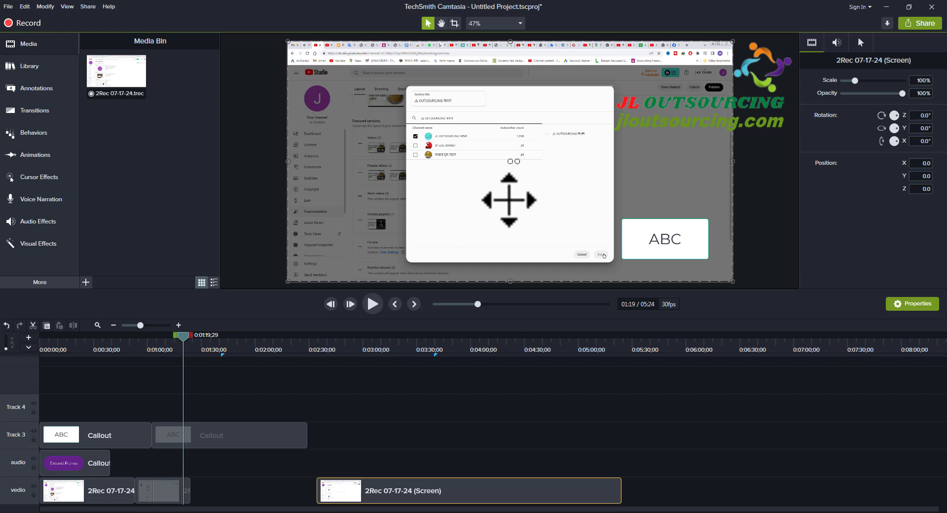
{"action": "left_click", "coordinate": [163, 488]}
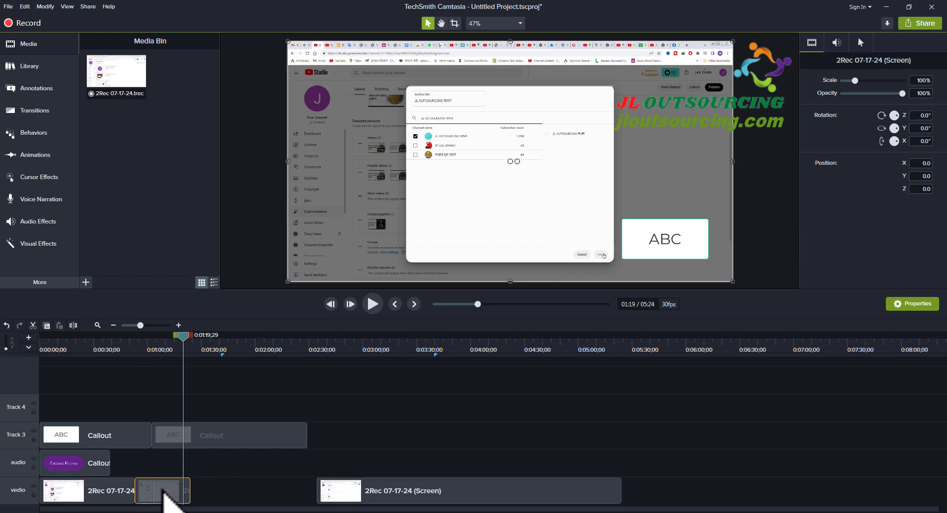
- Scrub through the selected second vedio clip from 0:01:02;14 to 0:01:22;03 to examine the frames near its end
{"action": "left_click_drag", "start_coordinate": [182, 333], "coordinate": [152, 360]}
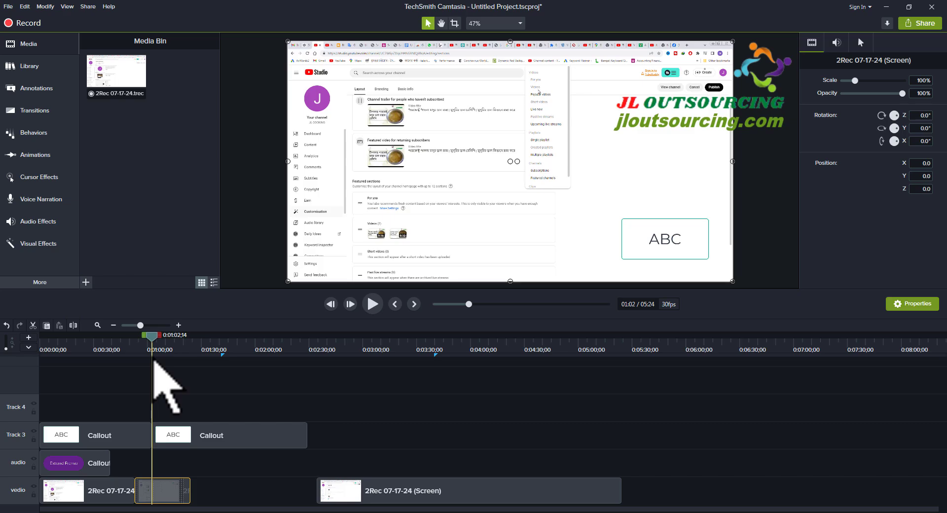
{"action": "left_click_drag", "start_coordinate": [153, 361], "coordinate": [184, 361]}
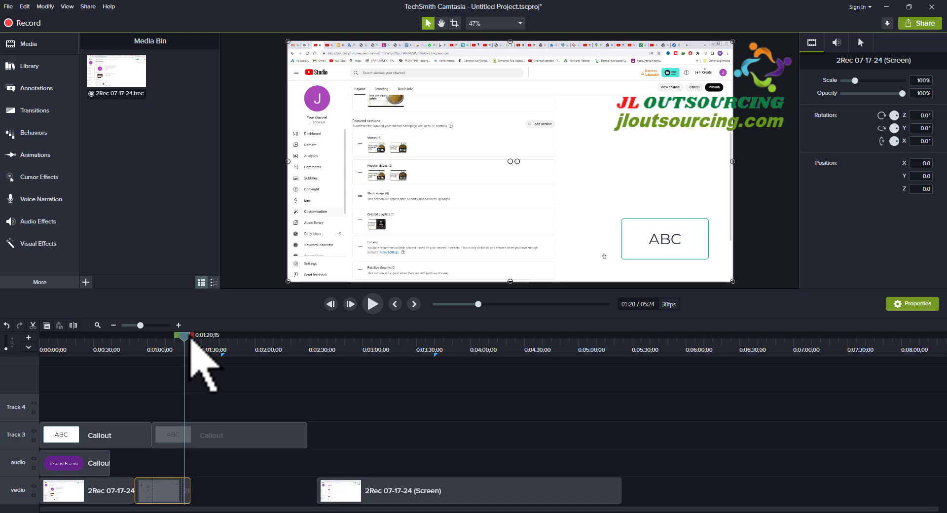
{"action": "left_click", "coordinate": [191, 339]}
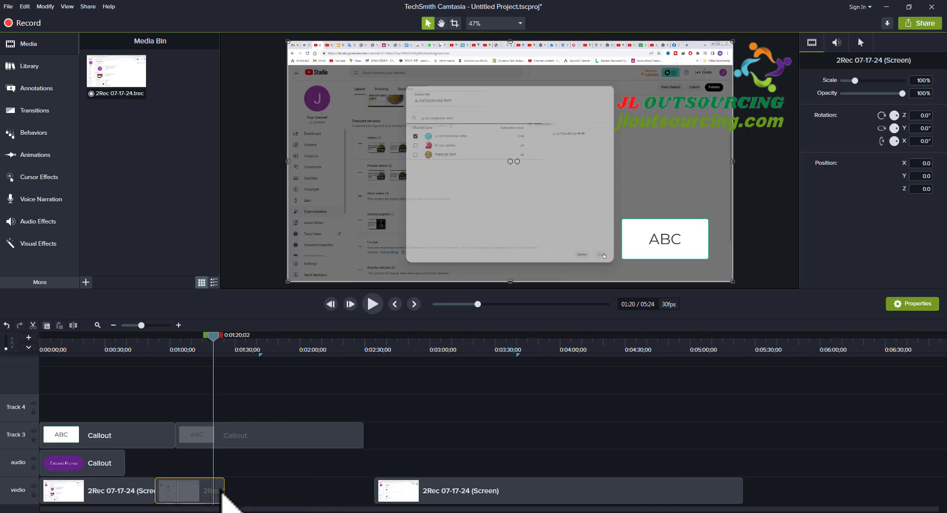
{"action": "left_click", "coordinate": [218, 339]}
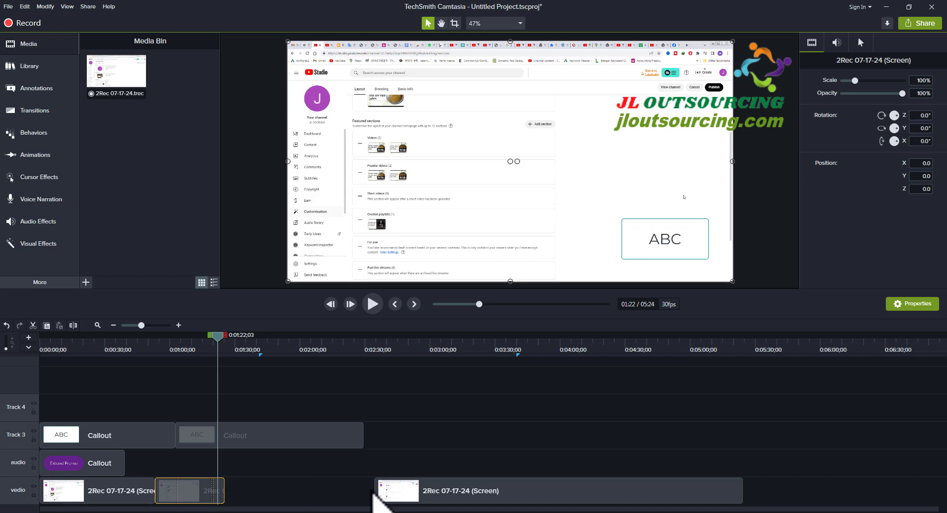
- Move the last vedio clip back to about 0:02:07 and trim the end of the second vedio clip to about 0:01:18
{"action": "left_click_drag", "start_coordinate": [452, 490], "coordinate": [390, 495]}
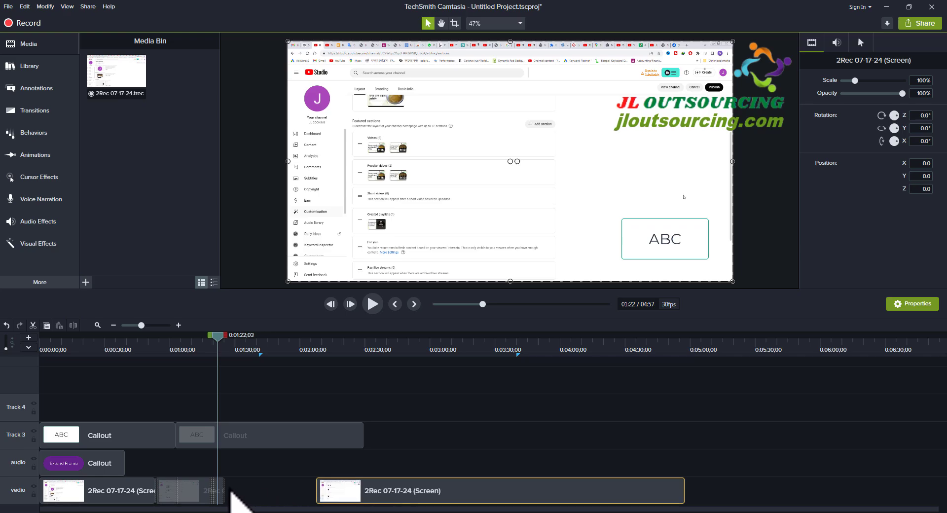
{"action": "left_click", "coordinate": [210, 490]}
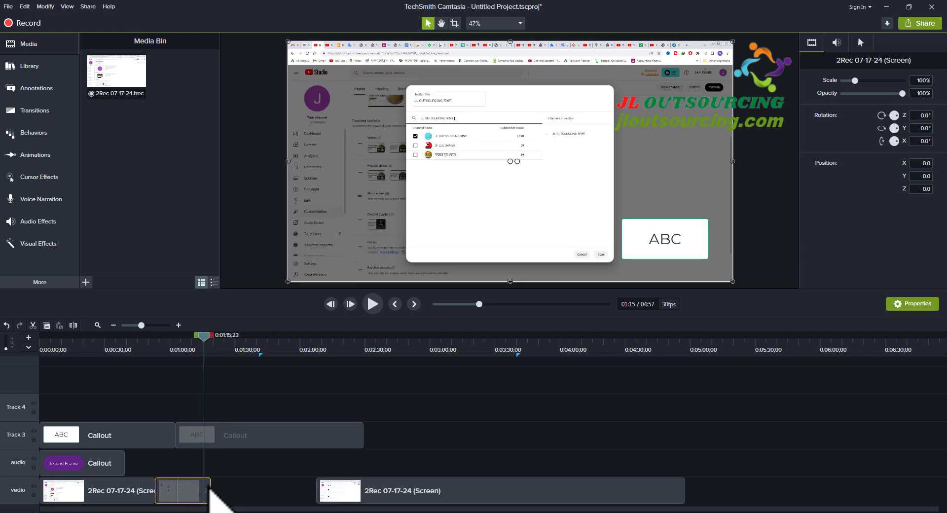
- Extend the second vedio clip's frame at 0:01:15;23 to a duration of 48.87 seconds to fill the gap
{"action": "right_click", "coordinate": [209, 488]}
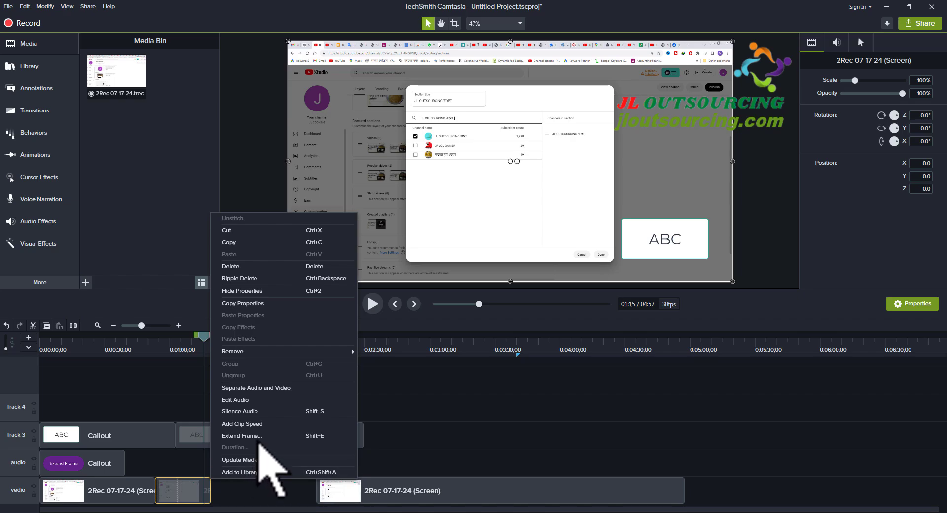
{"action": "left_click", "coordinate": [258, 436]}
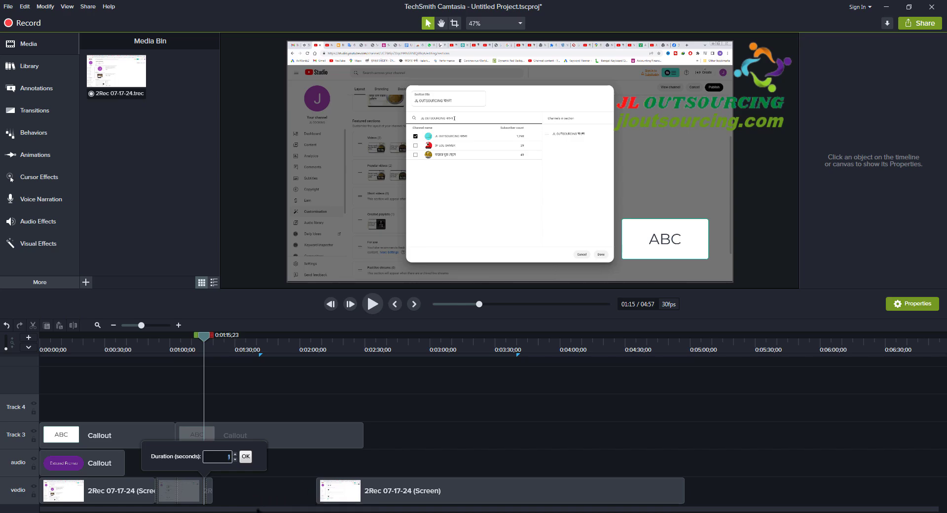
{"action": "type", "text": "50"}
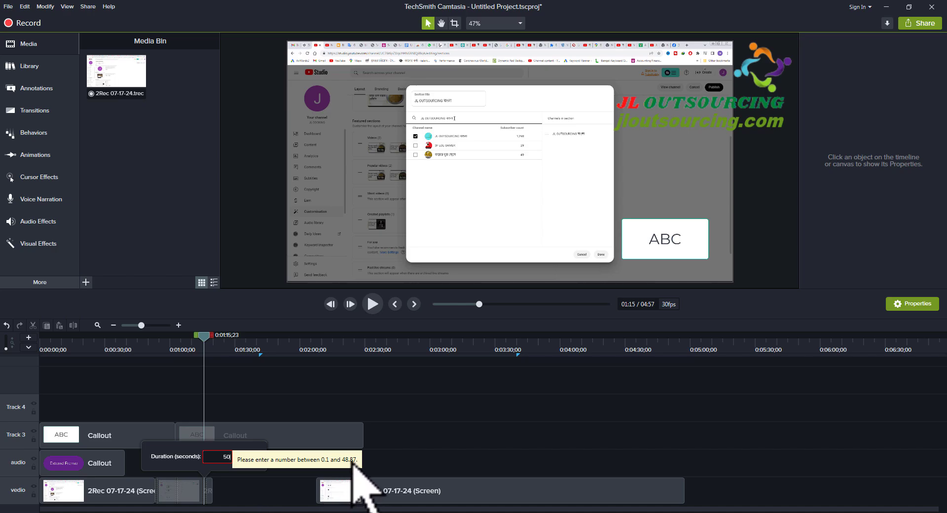
{"action": "key", "text": "BackSpace"}
{"action": "key", "text": "BackSpace"}
{"action": "type", "text": "48.87"}
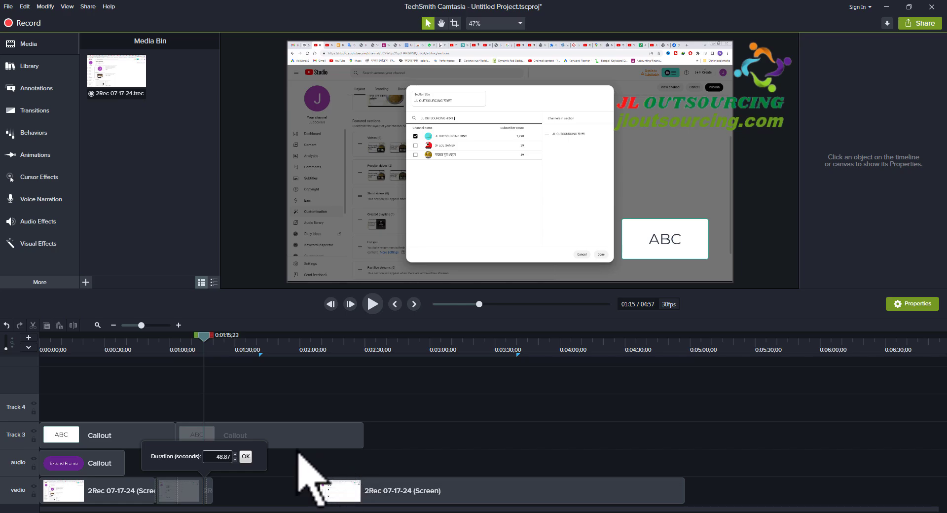
{"action": "left_click", "coordinate": [246, 456]}
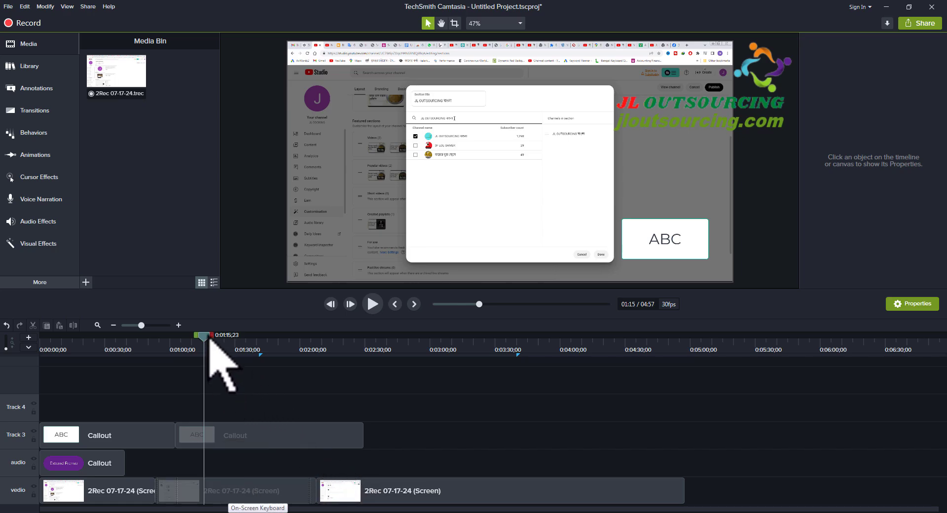
- Preview the extended frame up to 0:01:38;15 and undo the frame extension
{"action": "left_click_drag", "start_coordinate": [210, 338], "coordinate": [258, 340]}
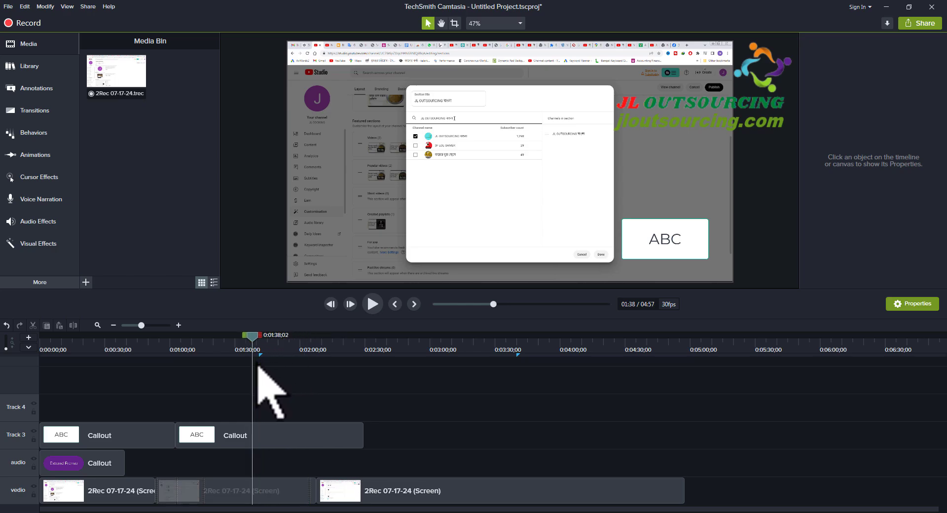
{"action": "left_click", "coordinate": [6, 325]}
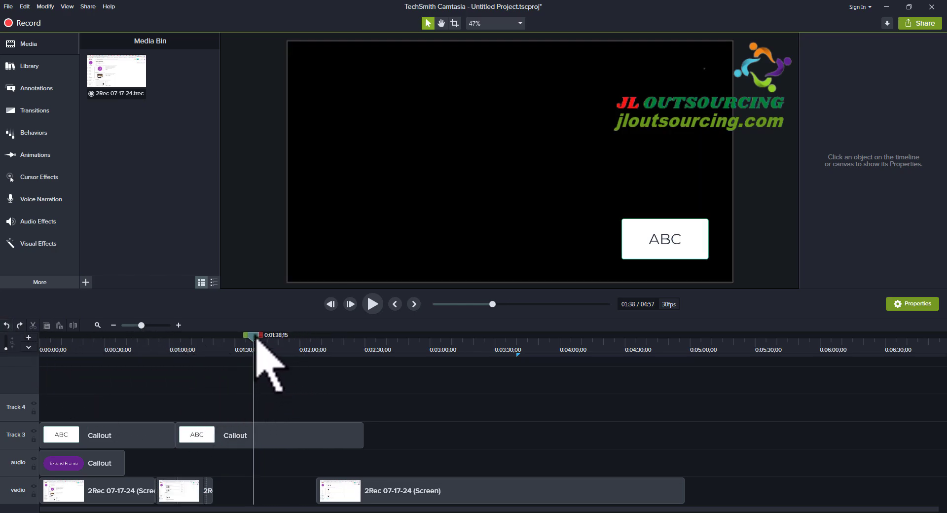
- Extend the second vedio clip's frame at 0:01:02;14 to a duration of 47.87 seconds to fill the gap
{"action": "left_click_drag", "start_coordinate": [255, 340], "coordinate": [177, 364]}
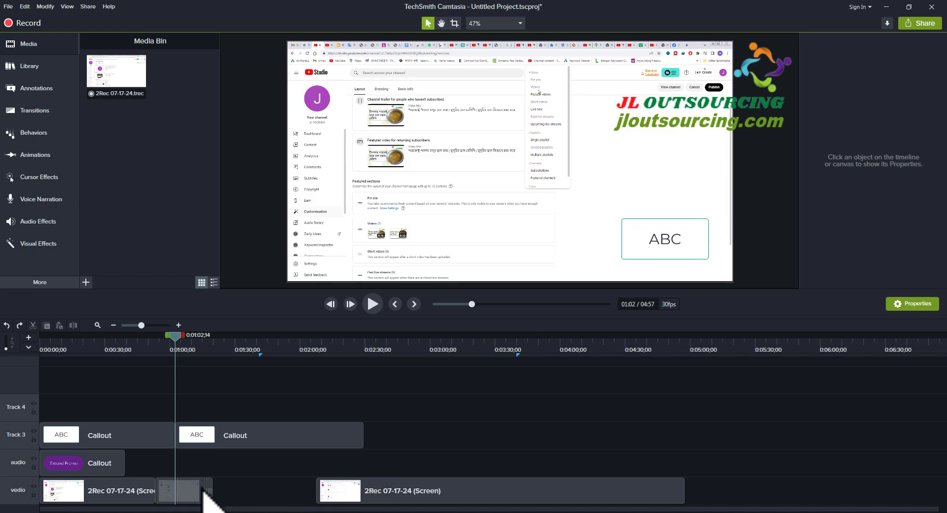
{"action": "left_click", "coordinate": [181, 485]}
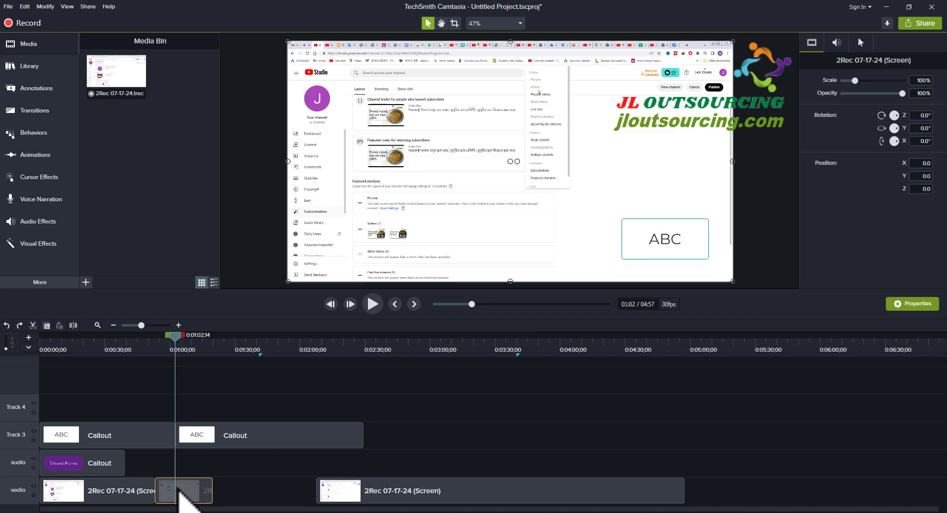
{"action": "right_click", "coordinate": [179, 490]}
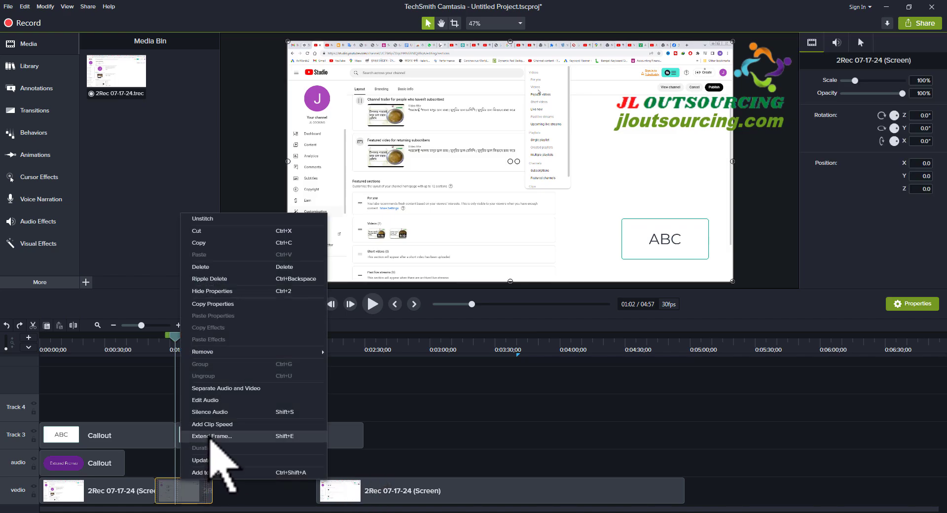
{"action": "left_click", "coordinate": [212, 436]}
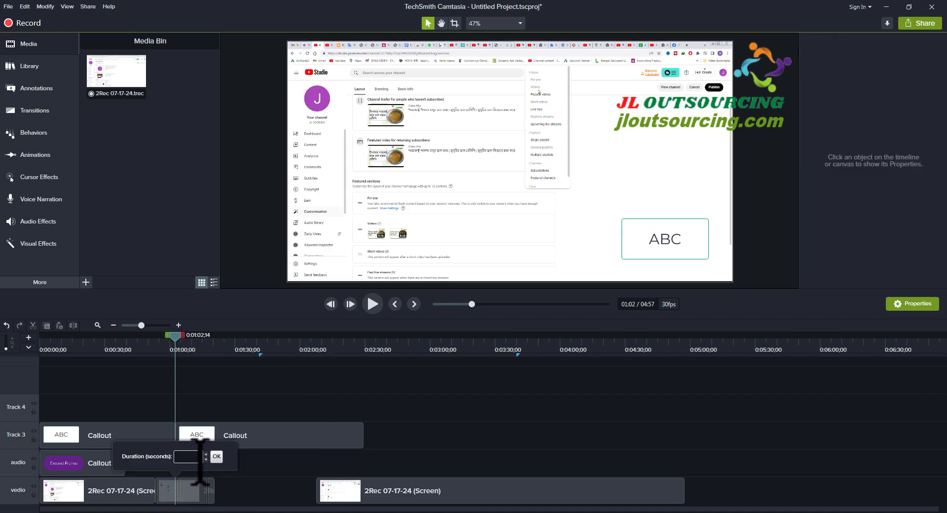
{"action": "type", "text": "50"}
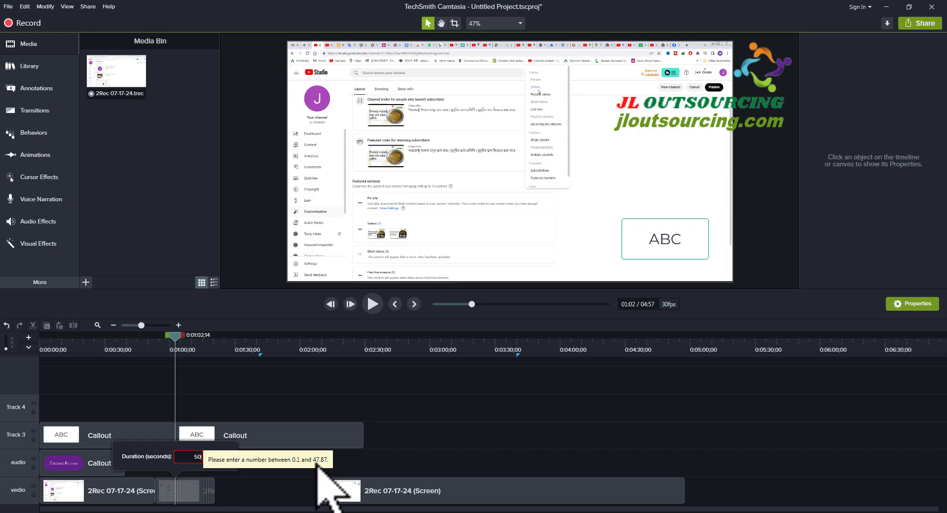
{"action": "key", "text": "BackSpace"}
{"action": "key", "text": "BackSpace"}
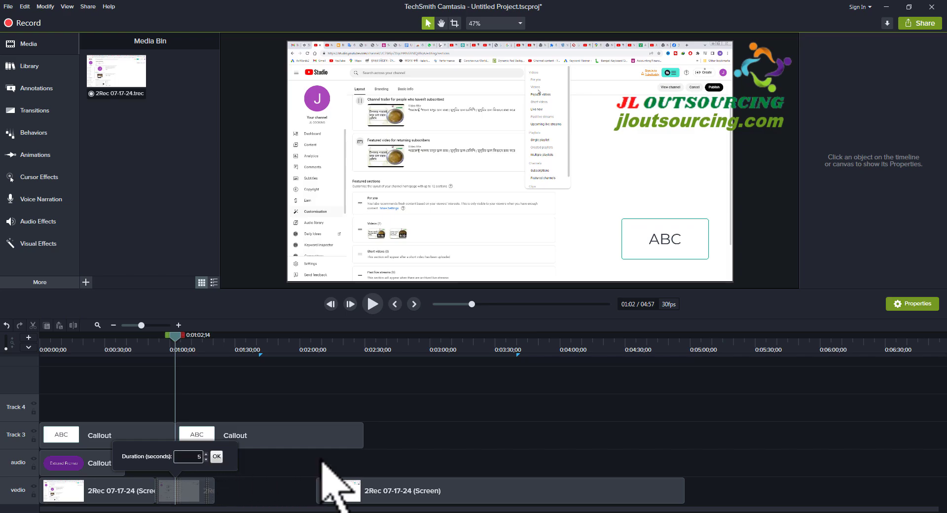
{"action": "type", "text": "47.87"}
{"action": "left_click", "coordinate": [217, 456]}
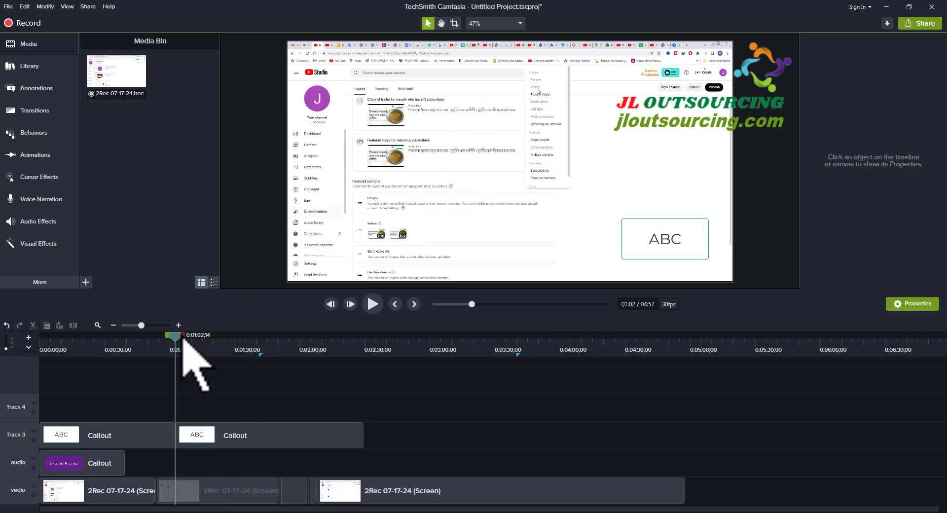
- Preview the extended frame up to 0:01:09;02 and undo the frame extension
{"action": "mouse_move", "coordinate": [176, 335]}
{"action": "left_mouse_down"}
{"action": "mouse_move", "coordinate": [317, 348]}
{"action": "mouse_move", "coordinate": [222, 358]}
{"action": "mouse_move", "coordinate": [175, 349]}
{"action": "mouse_move", "coordinate": [285, 361]}
{"action": "mouse_move", "coordinate": [189, 340]}
{"action": "left_mouse_up"}
{"action": "left_click_drag", "start_coordinate": [193, 379], "coordinate": [195, 379]}
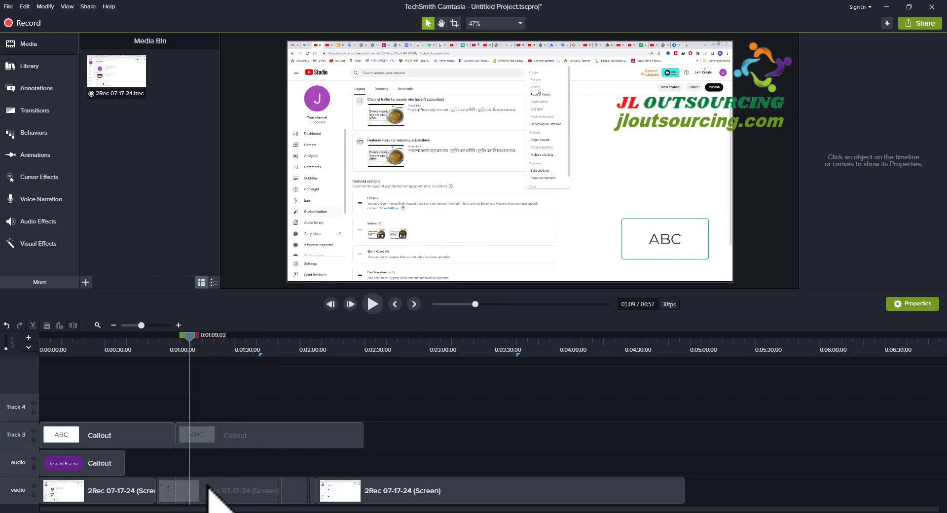
{"action": "left_click", "coordinate": [6, 325]}
- Apply Extend Frame to the second vedio clip at 0:01:09;02
{"action": "left_click", "coordinate": [194, 488]}
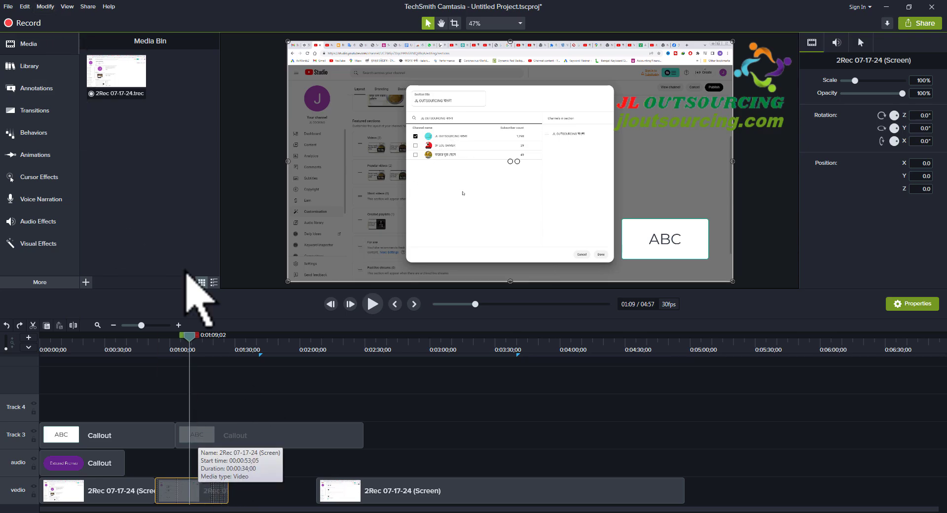
{"action": "left_click", "coordinate": [45, 6]}
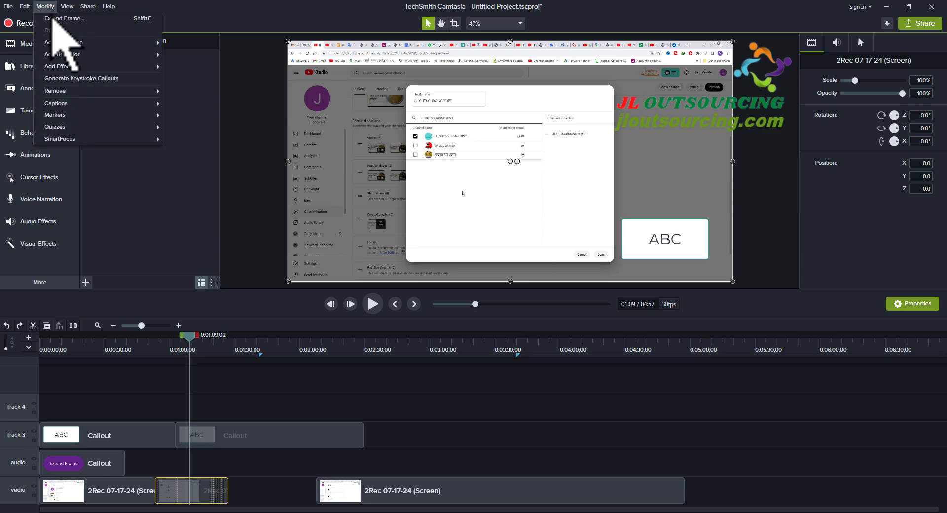
{"action": "left_click", "coordinate": [69, 20]}
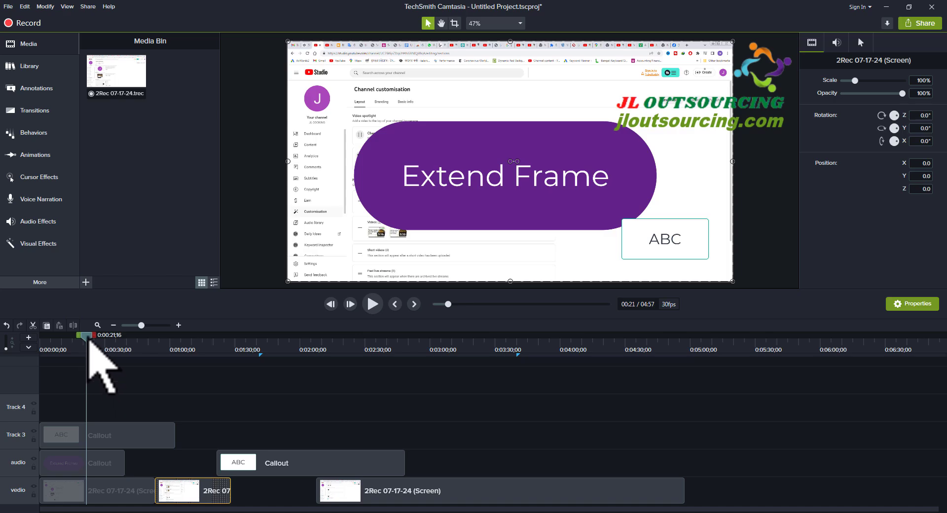
- Scrub the timeline to 0:01:21;20 and back to 0:01:14;18 to examine the second vedio clip's frames
{"action": "left_click", "coordinate": [138, 341]}
{"action": "left_click_drag", "start_coordinate": [157, 346], "coordinate": [220, 360]}
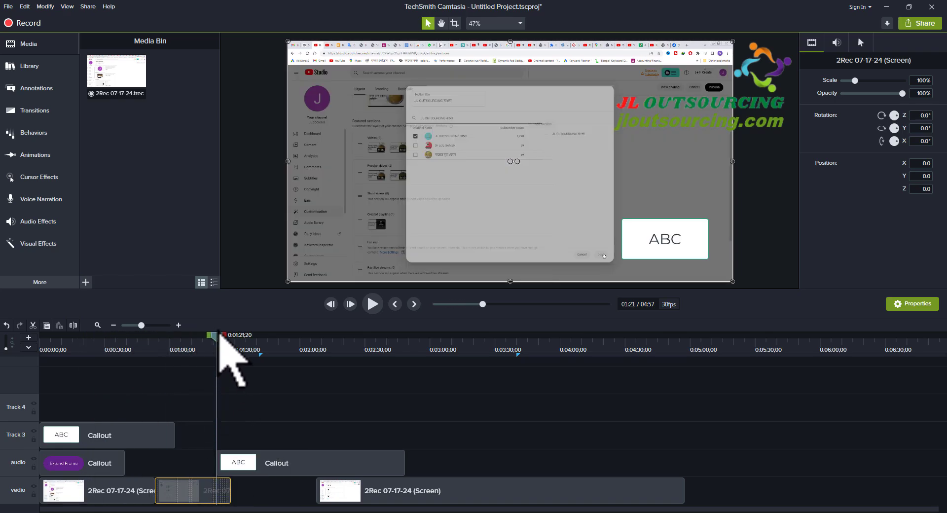
{"action": "mouse_move", "coordinate": [213, 339]}
{"action": "left_mouse_down"}
{"action": "mouse_move", "coordinate": [229, 343]}
{"action": "mouse_move", "coordinate": [204, 346]}
{"action": "left_mouse_up"}
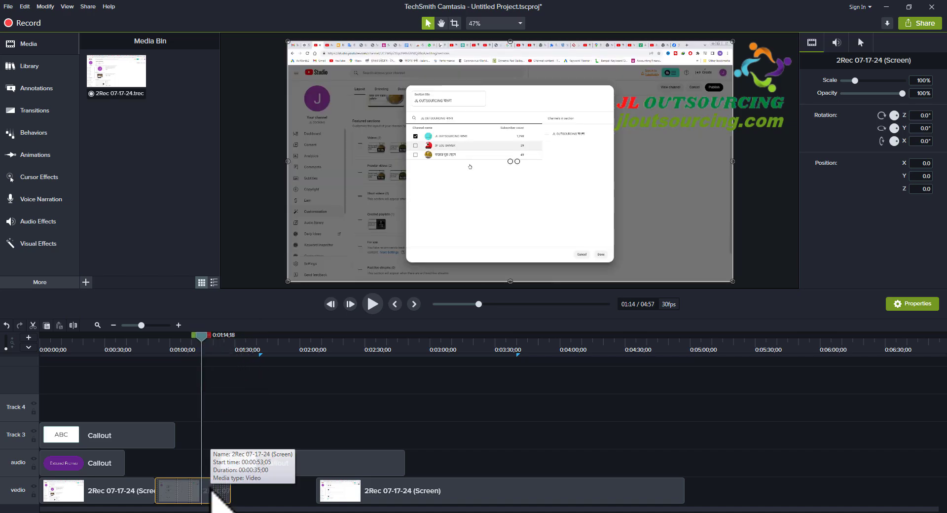
- Lengthen the Track 3 callout to end at about 0:02:12 and the first audio-track callout to end at about 0:00:56
{"action": "left_click", "coordinate": [169, 435]}
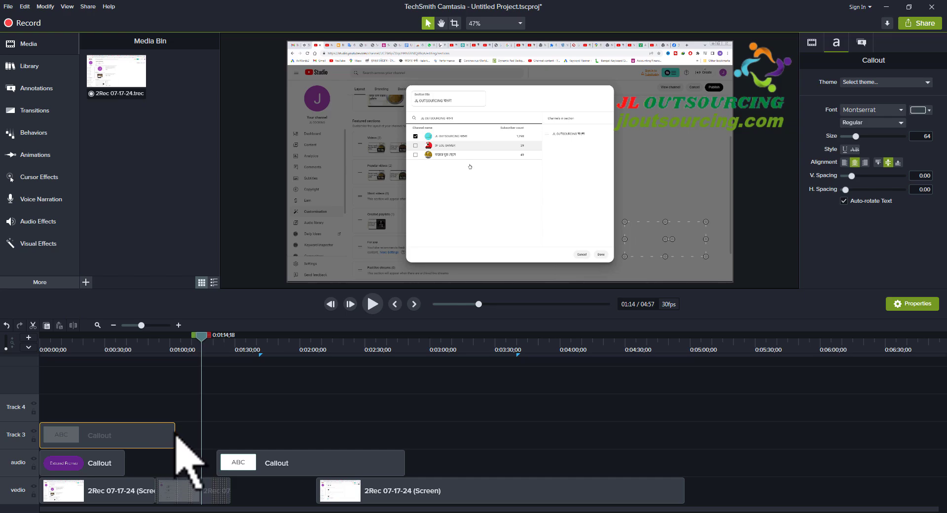
{"action": "left_click_drag", "start_coordinate": [176, 433], "coordinate": [326, 419]}
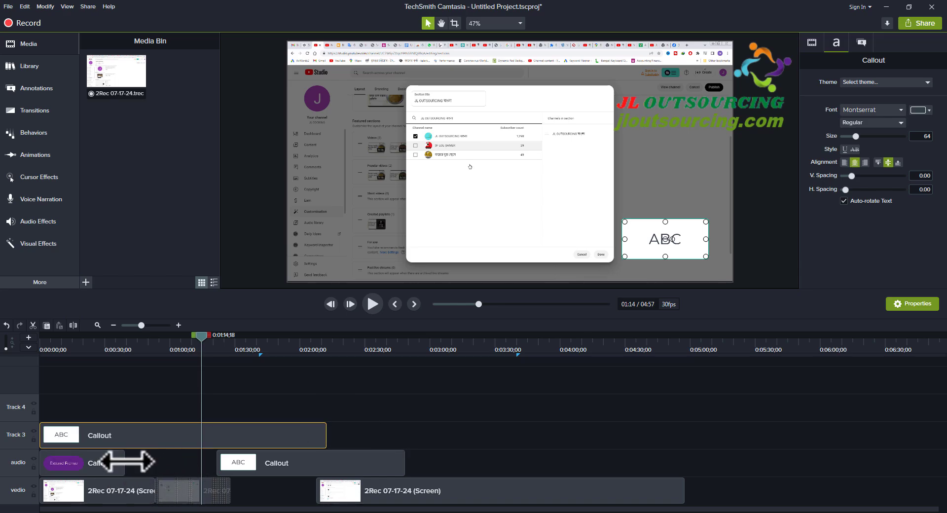
{"action": "left_click_drag", "start_coordinate": [125, 462], "coordinate": [161, 461]}
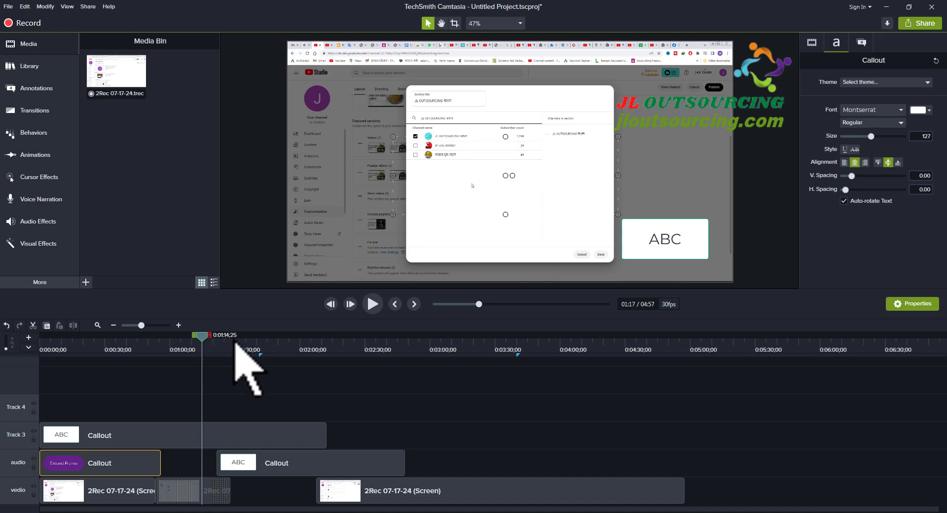
- Examine the last vedio clip at 0:02:31;22
{"action": "left_click", "coordinate": [370, 356]}
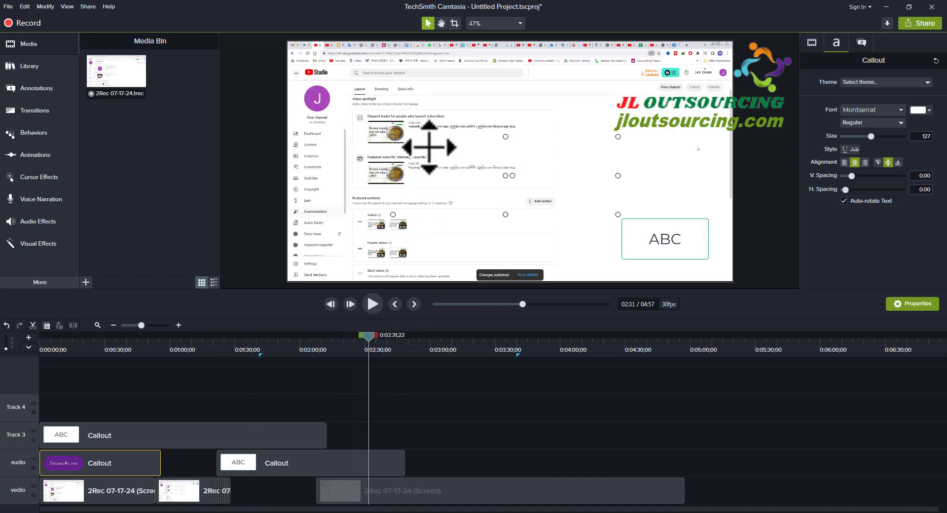
{"action": "left_click", "coordinate": [370, 497]}
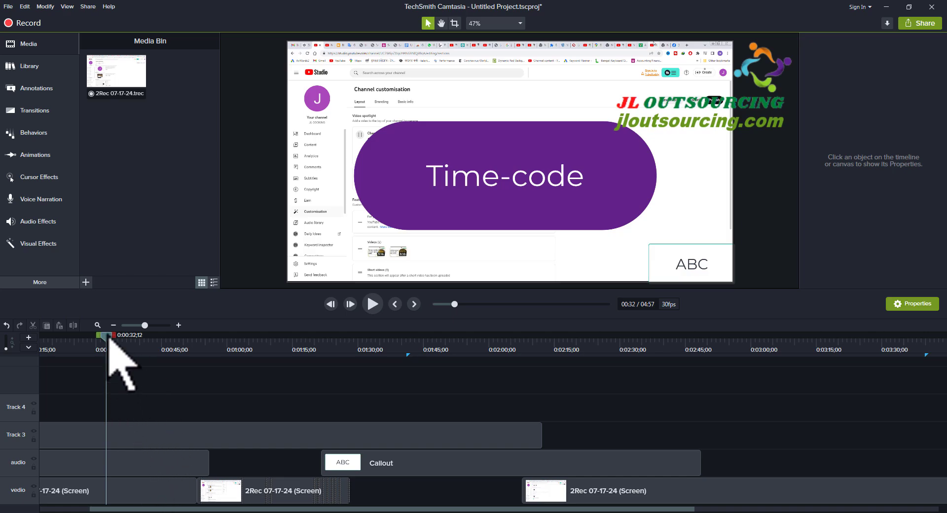
- Scrub the playhead from 0:00:32;12 to 0:01:07;01 to examine how the time-code counts seconds and frames
{"action": "left_click_drag", "start_coordinate": [109, 338], "coordinate": [172, 344]}
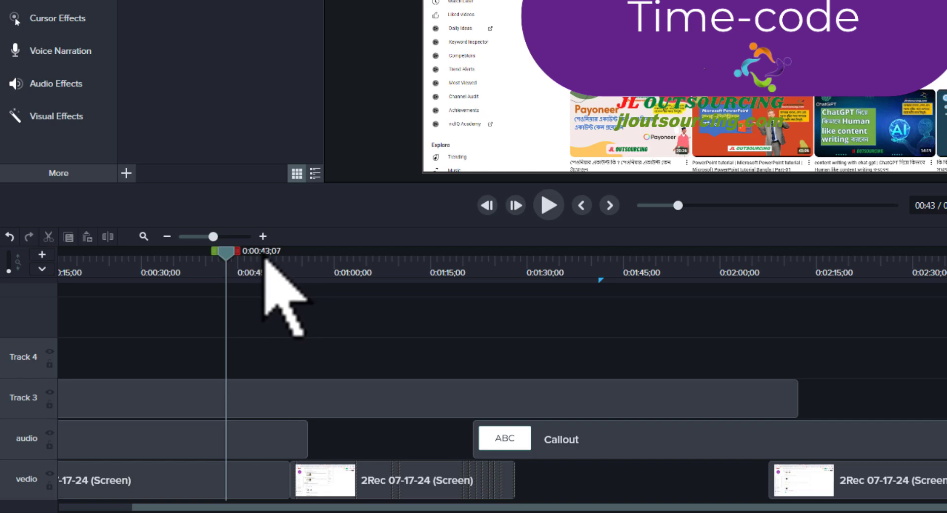
{"action": "left_click_drag", "start_coordinate": [252, 261], "coordinate": [378, 264]}
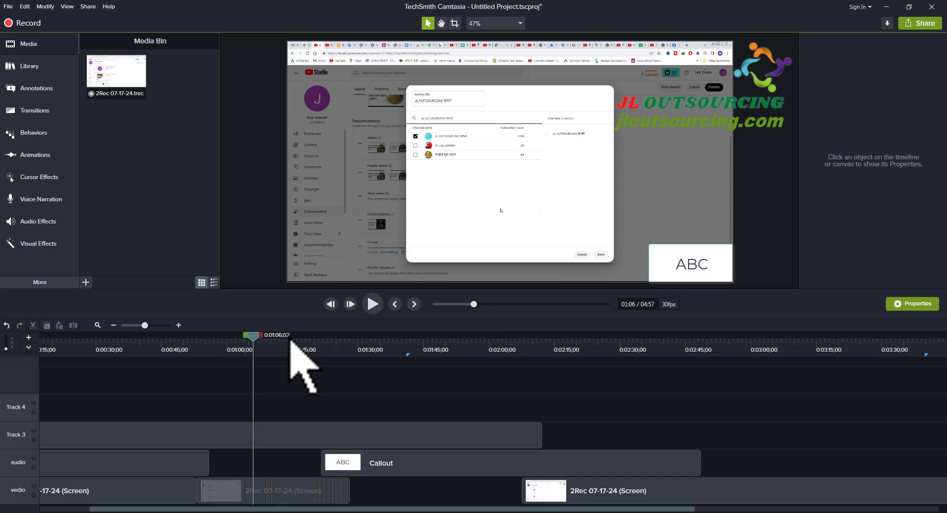
{"action": "left_click_drag", "start_coordinate": [145, 325], "coordinate": [150, 325]}
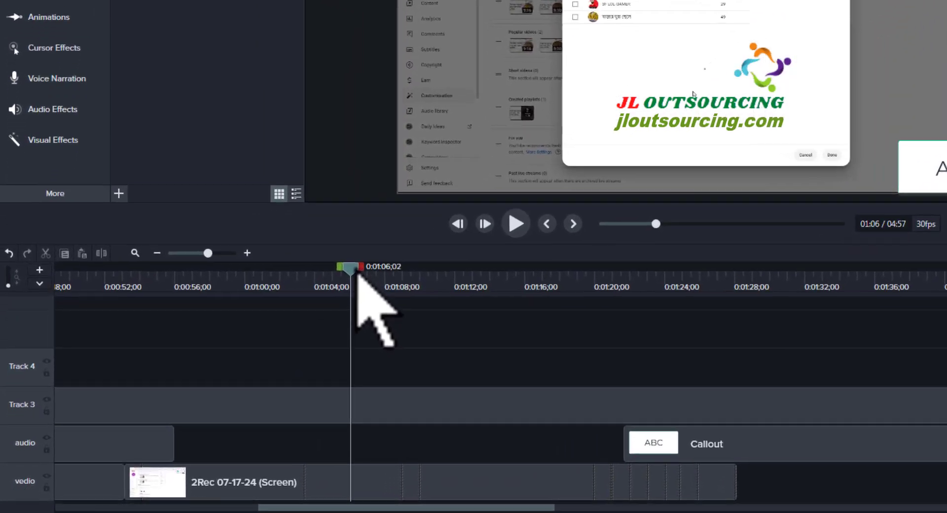
{"action": "left_click_drag", "start_coordinate": [356, 274], "coordinate": [370, 275]}
{"action": "left_click_drag", "start_coordinate": [408, 248], "coordinate": [412, 252]}
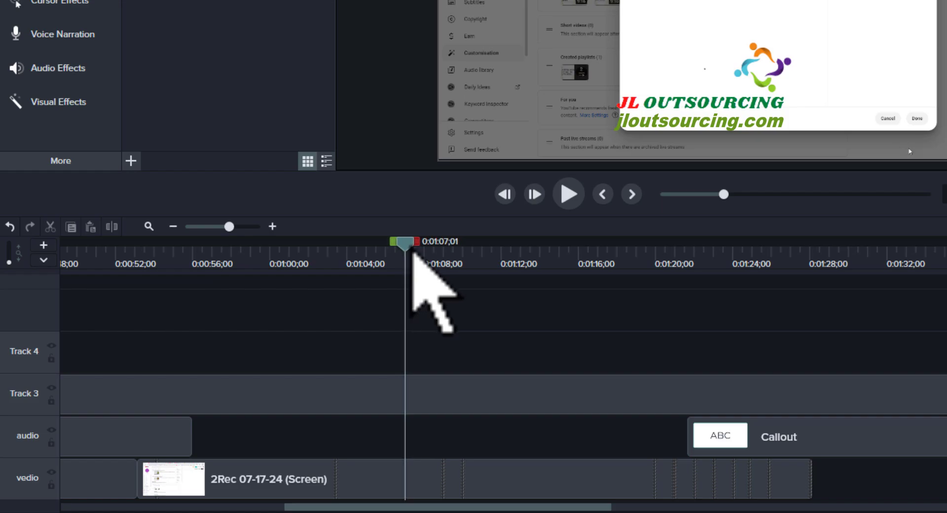